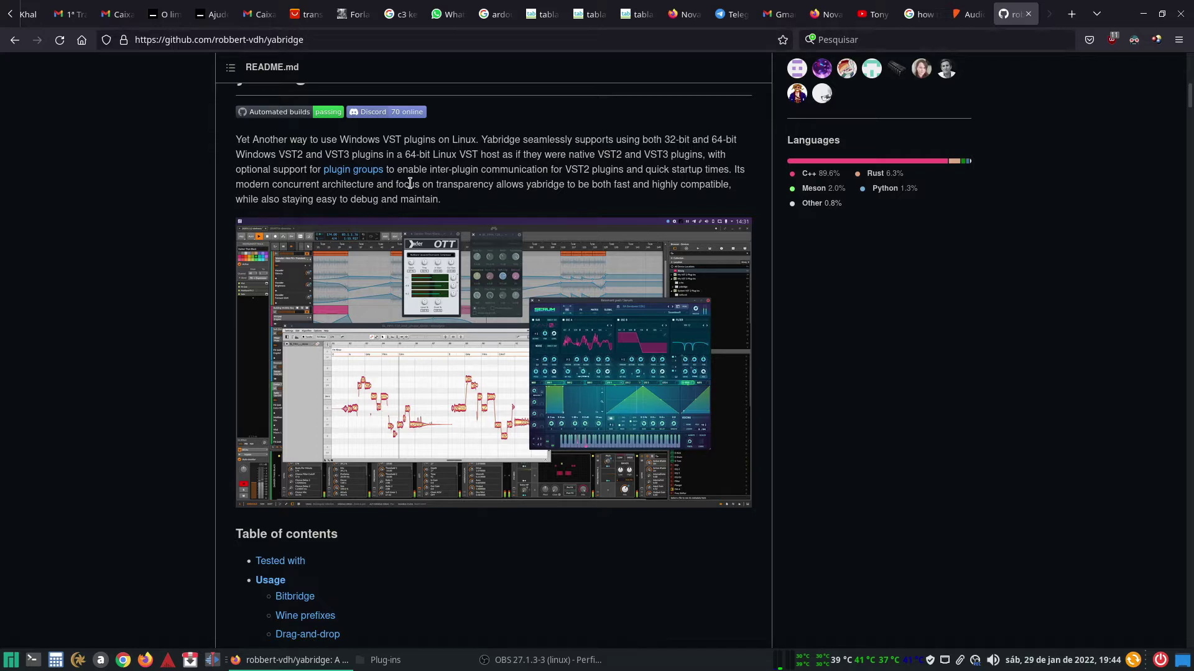
- Scroll the yabridge README down to the 'Tested with' table and highlight the Ardour 6.9 entry
scroll(277, 255, up, 2)
scroll(349, 345, down, 5)
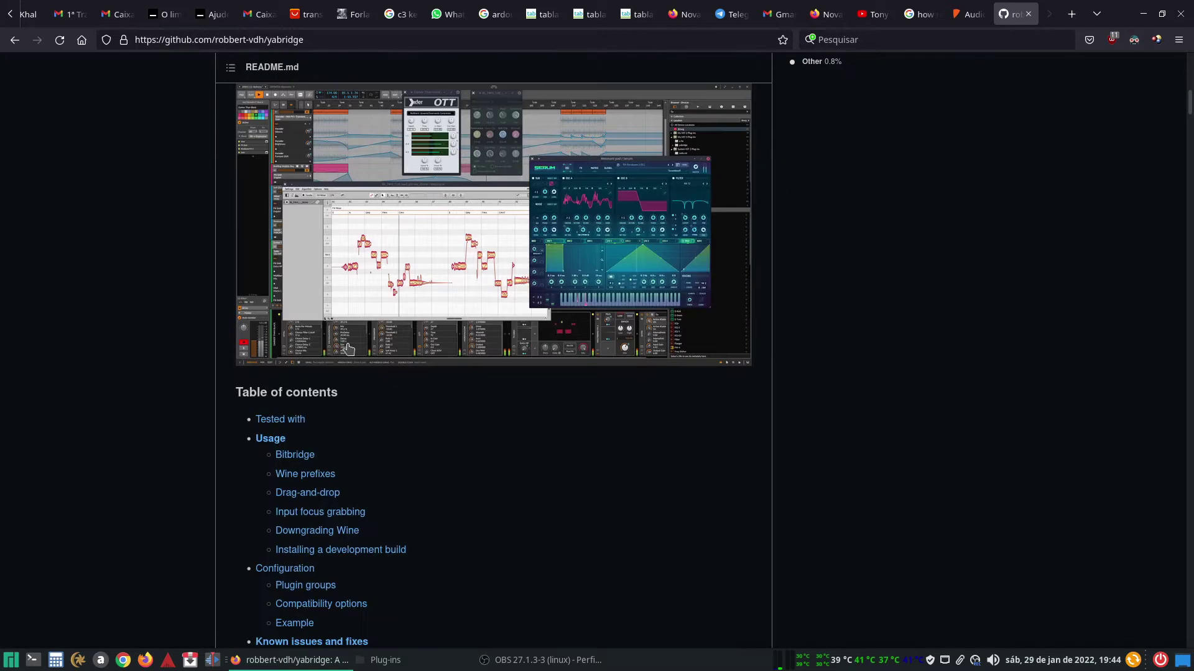
scroll(347, 348, down, 3)
scroll(525, 344, down, 5)
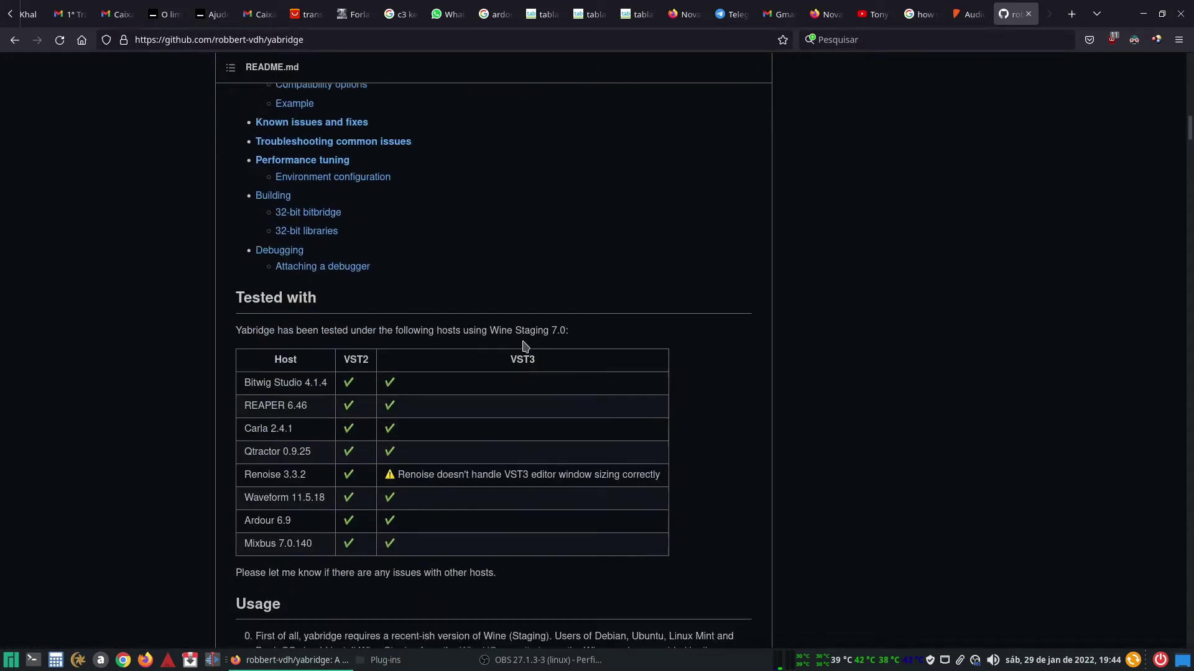
drag(244, 402, 283, 403)
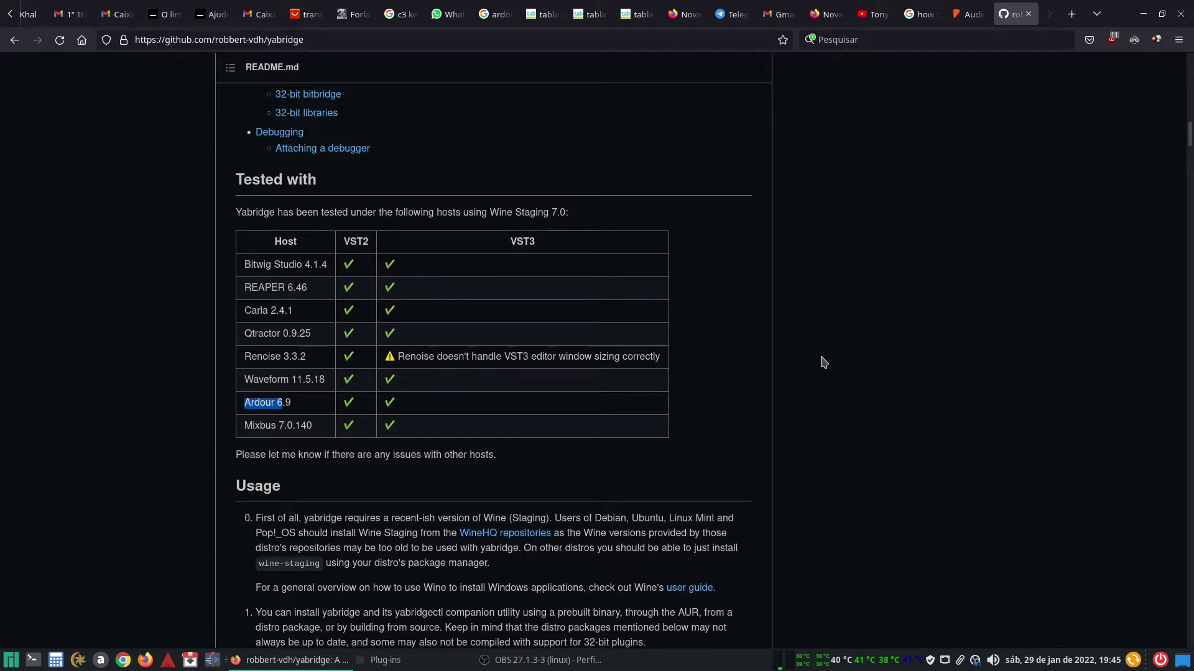
- Open a new terminal, become root with su and the root password, then raise the README again
key(ctrl+alt+t)
text(su)
key(Return)
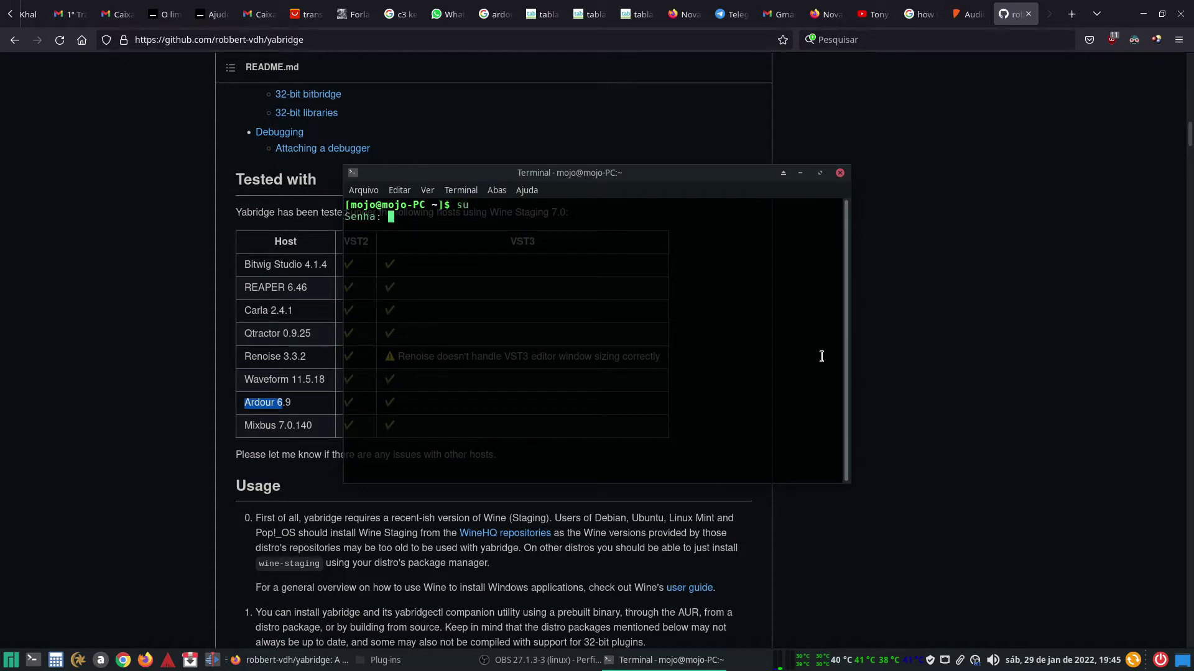
key(Return)
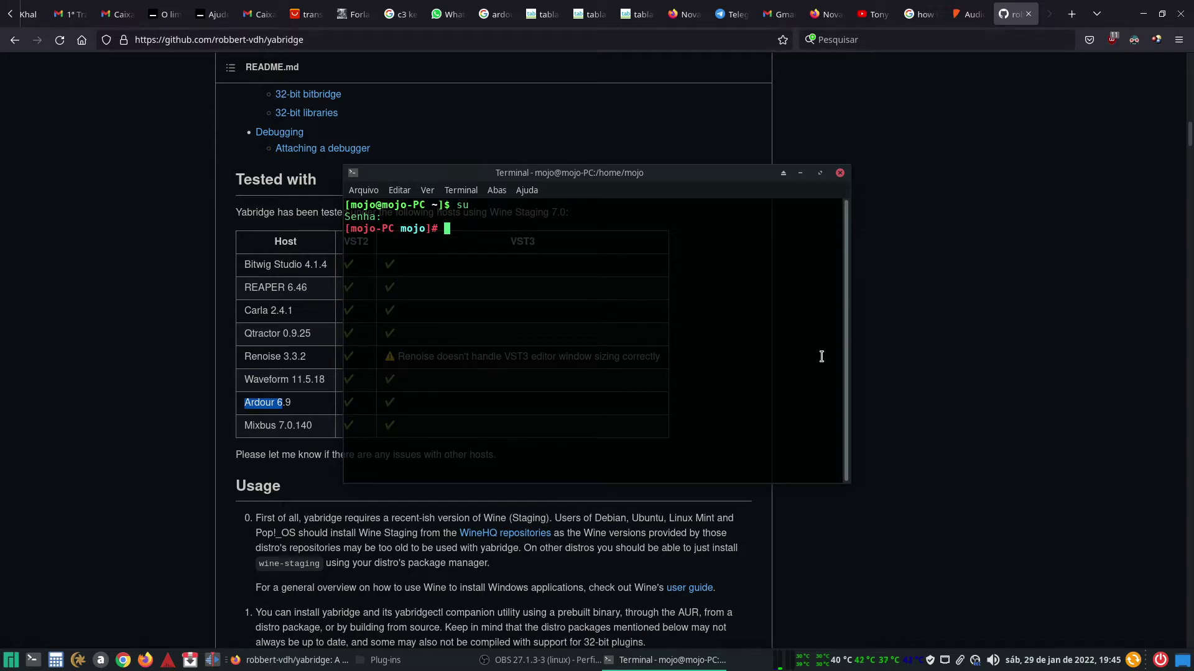
click(228, 179)
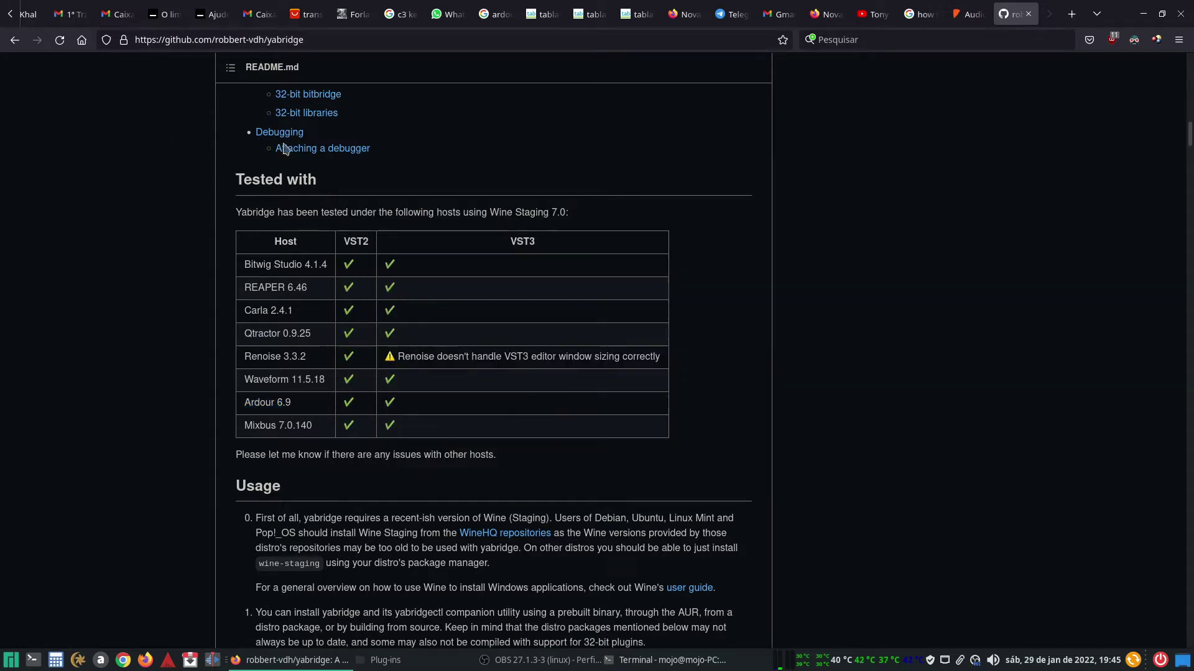
- Scroll through the README's Usage installation steps and back up, then raise the root terminal
scroll(247, 238, down, 3)
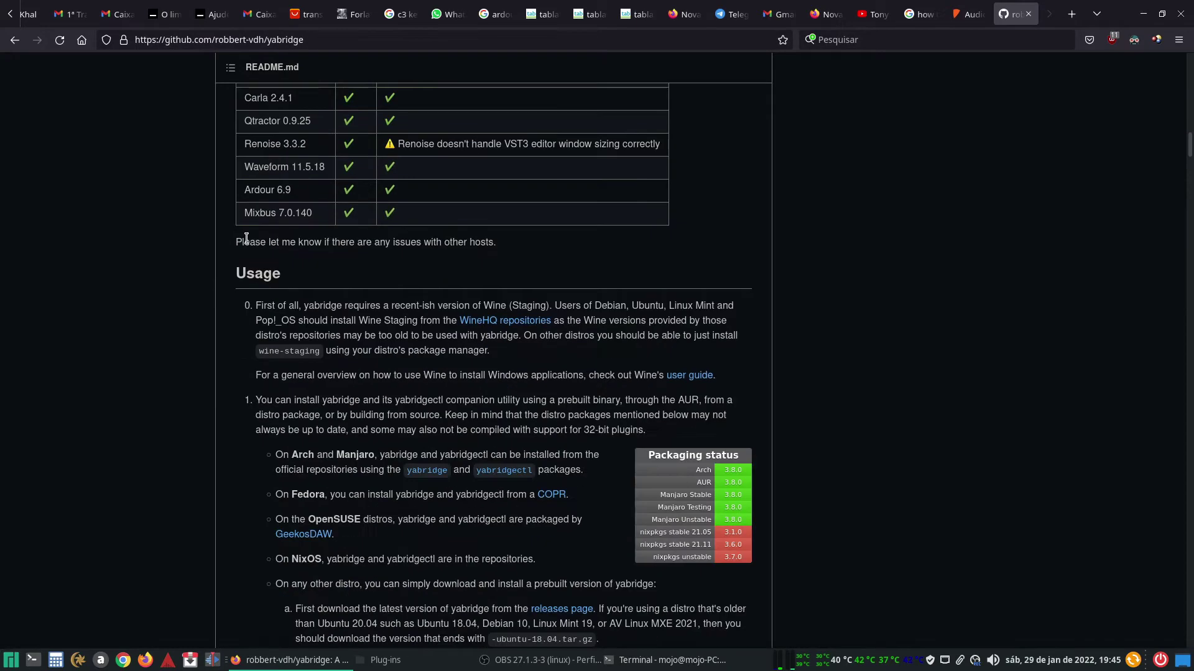
scroll(246, 238, down, 1)
scroll(354, 396, down, 2)
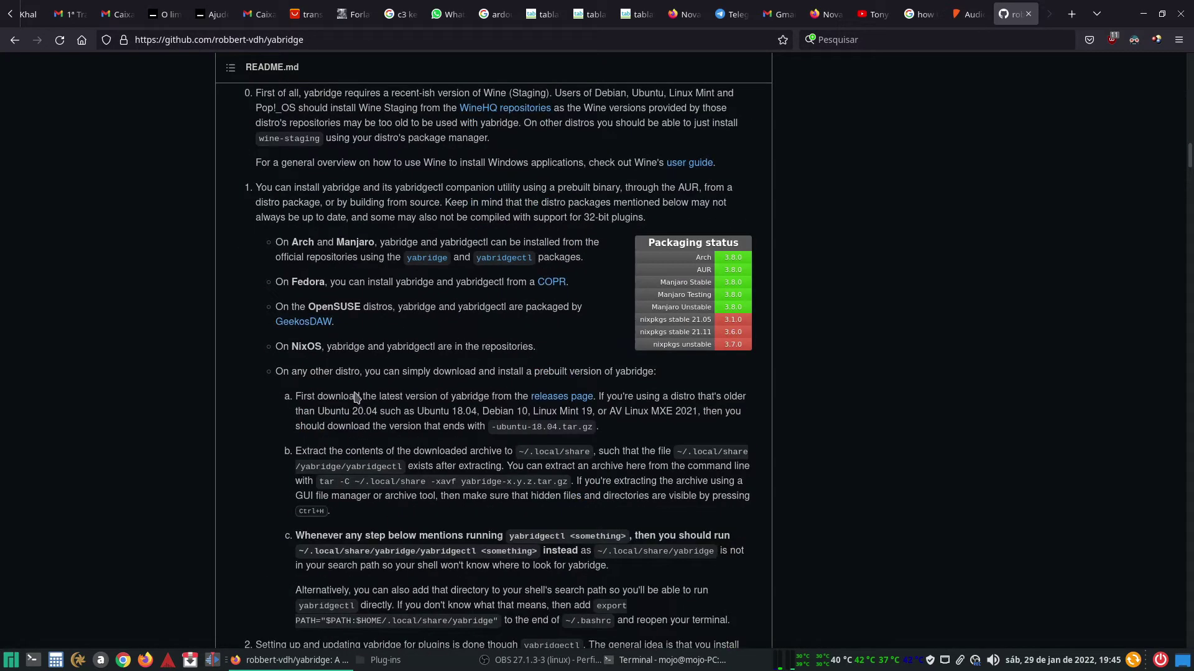
scroll(354, 392, down, 3)
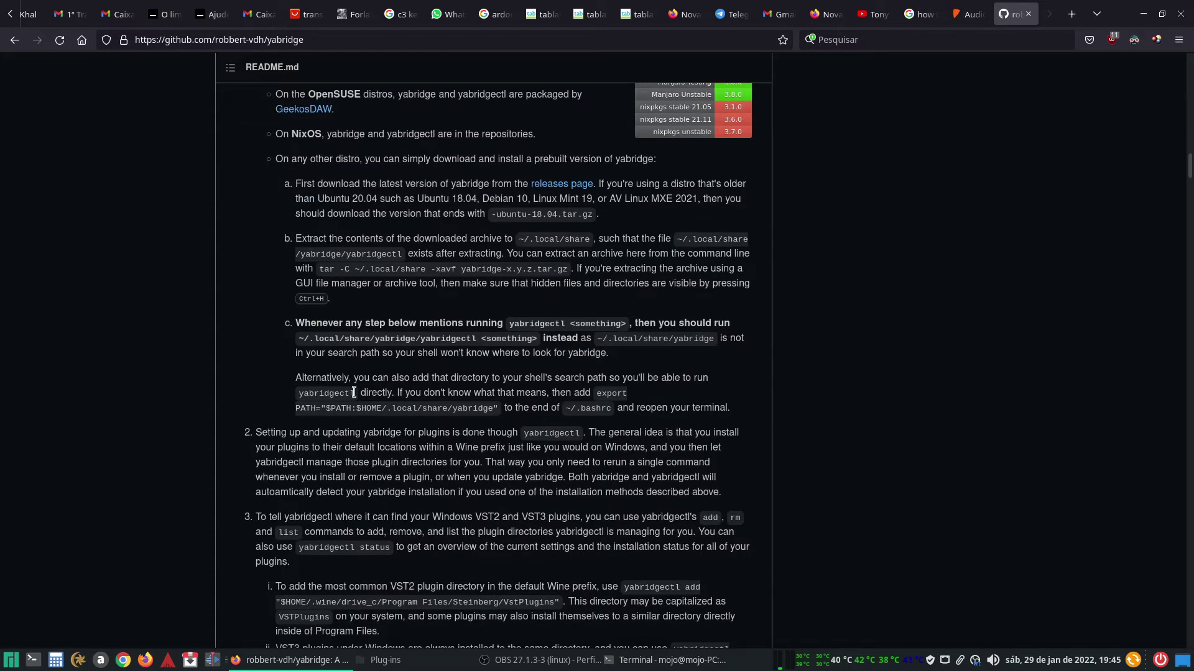
scroll(242, 474, up, 10)
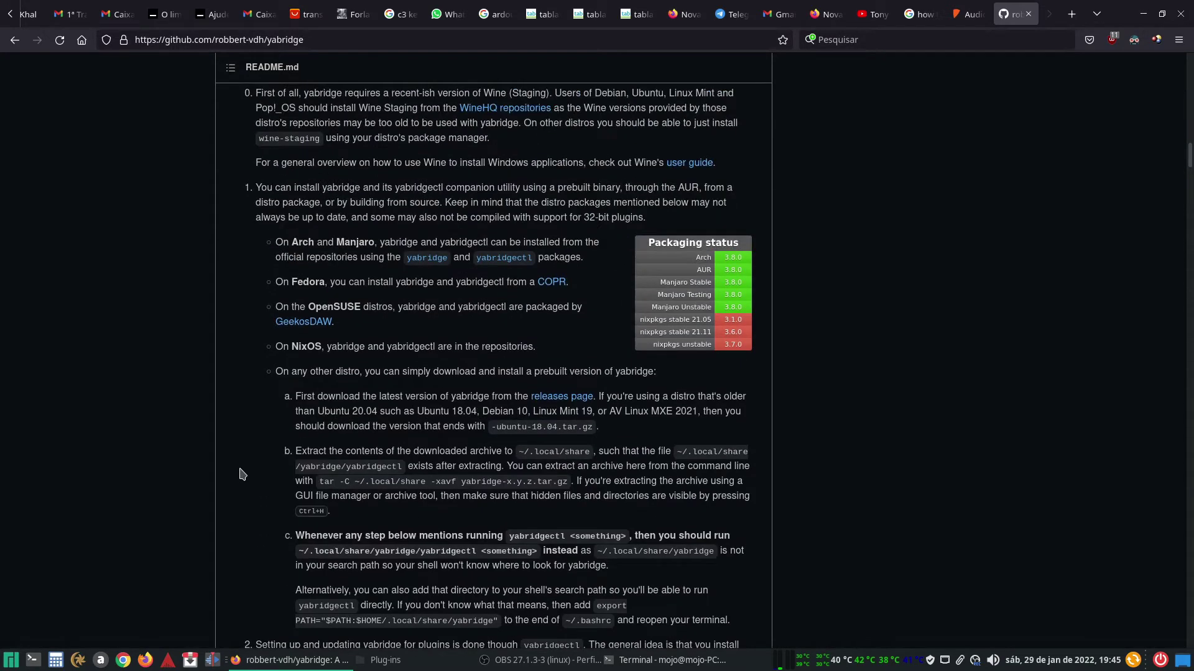
click(674, 660)
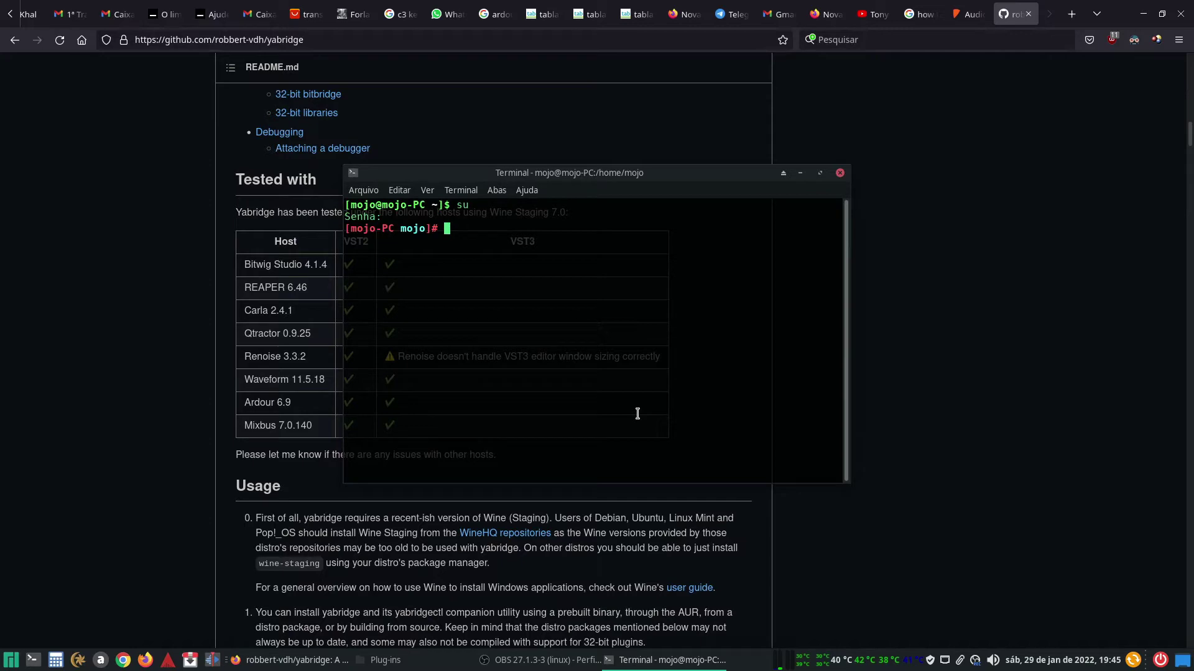
- Install wine-staging with 'pacman -S wine-staging', fixing the mistyped option, and confirm
text(pacman =S wine)
key(Left)
key(Left)
key(Left)
key(Left)
key(Left)
key(Left)
key(BackSpace)
text(-)
key(End)
key(BackSpace)
key(BackSpace)
key(BackSpace)
key(BackSpace)
text(wine-staging)
key(Return)
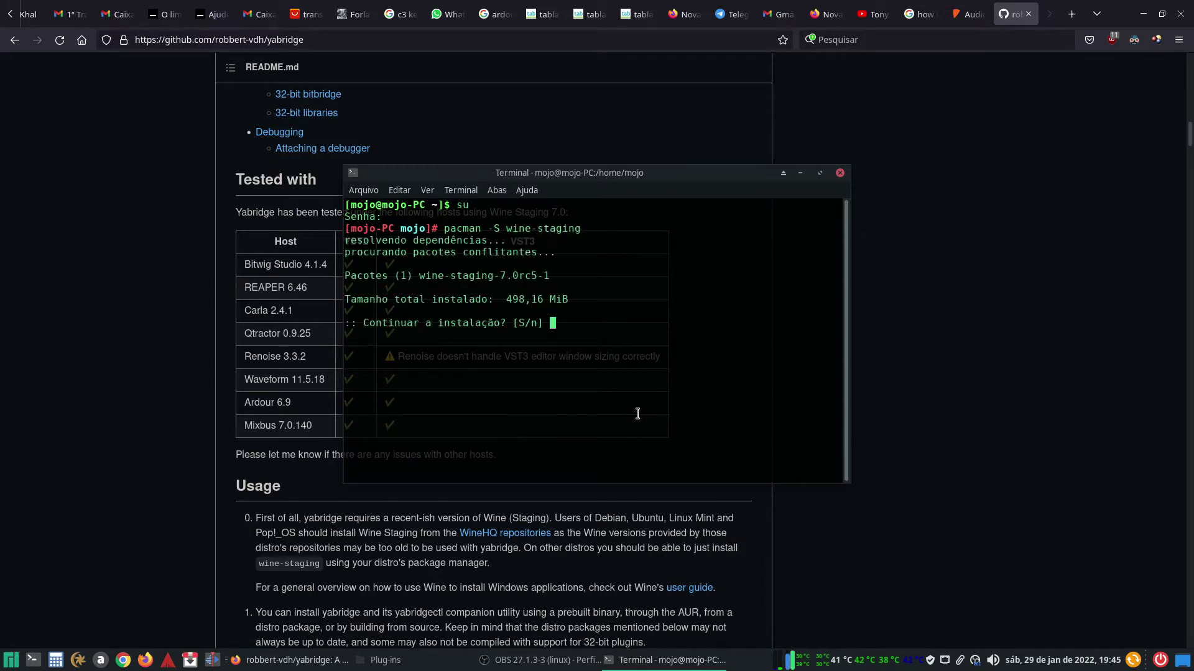
key(Return)
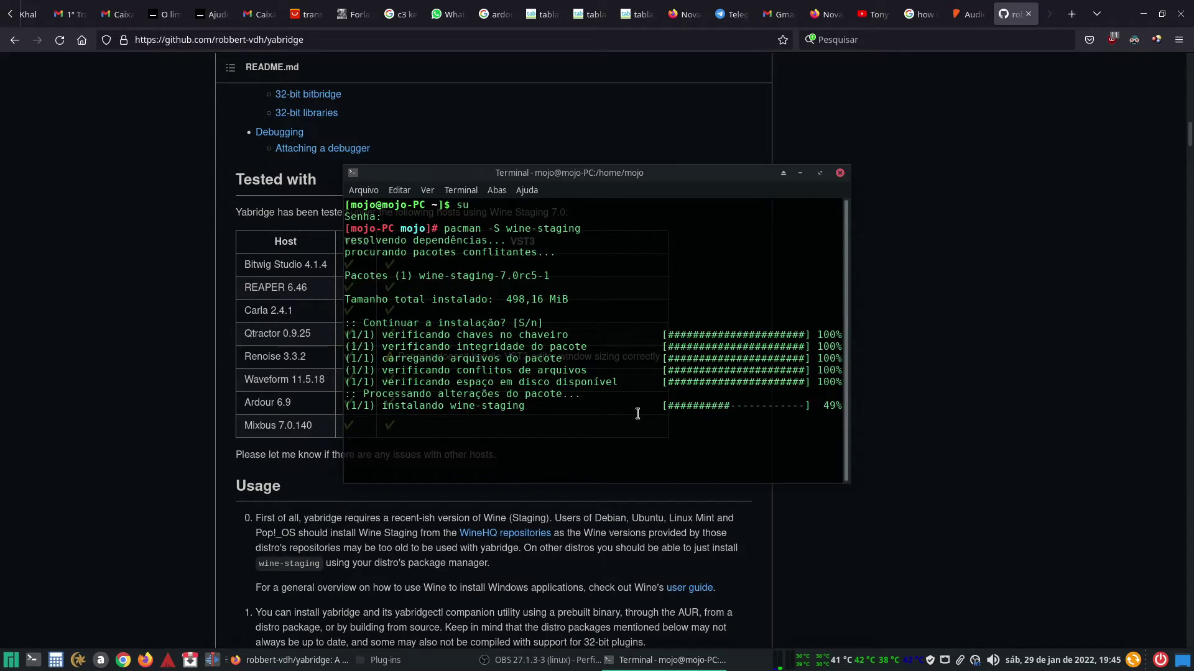
- Recall the install command and replace the package name with 'yabridge yabridgectl'
key(Up)
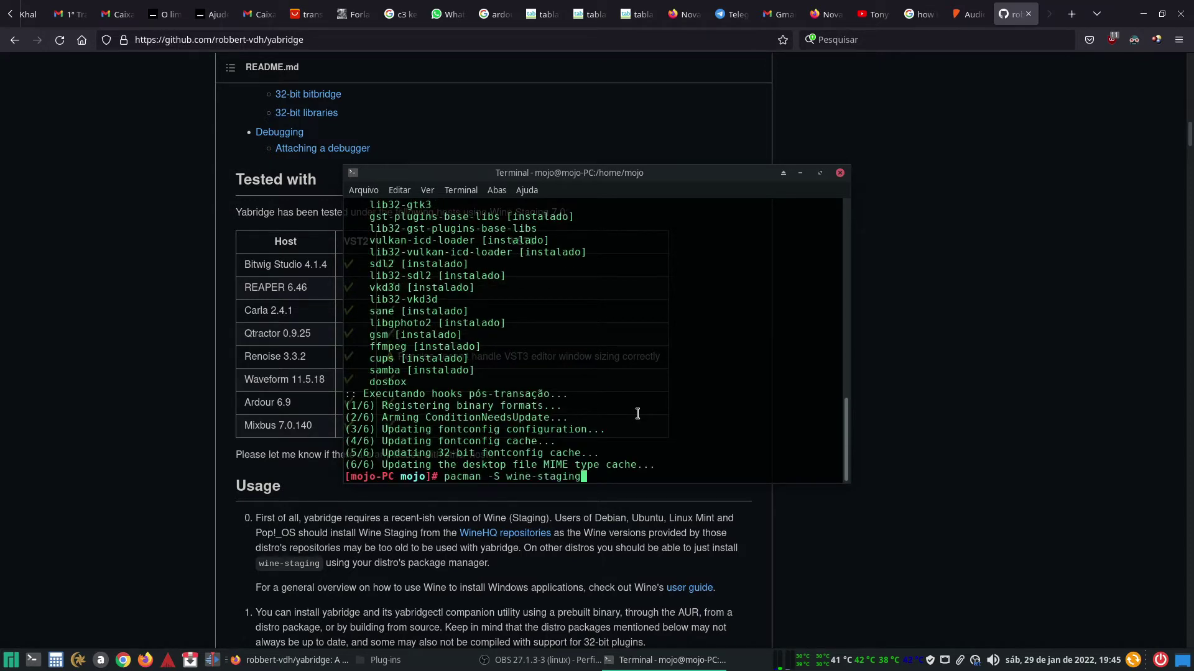
key(Left)
key(Left)
key(Left)
key(Left)
key(Left)
key(Left)
key(Left)
key(Left)
key(Left)
key(Left)
key(Left)
key(Left)
key(Left)
key(Right)
key(Right)
key(Right)
key(Right)
key(Right)
key(Right)
key(Right)
key(Right)
key(Right)
key(Right)
key(Right)
key(Right)
key(Right)
key(BackSpace)
key(BackSpace)
key(BackSpace)
key(BackSpace)
key(BackSpace)
key(BackSpace)
key(BackSpace)
key(BackSpace)
key(BackSpace)
key(BackSpace)
key(BackSpace)
key(BackSpace)
text(yabridge yabridgectl)
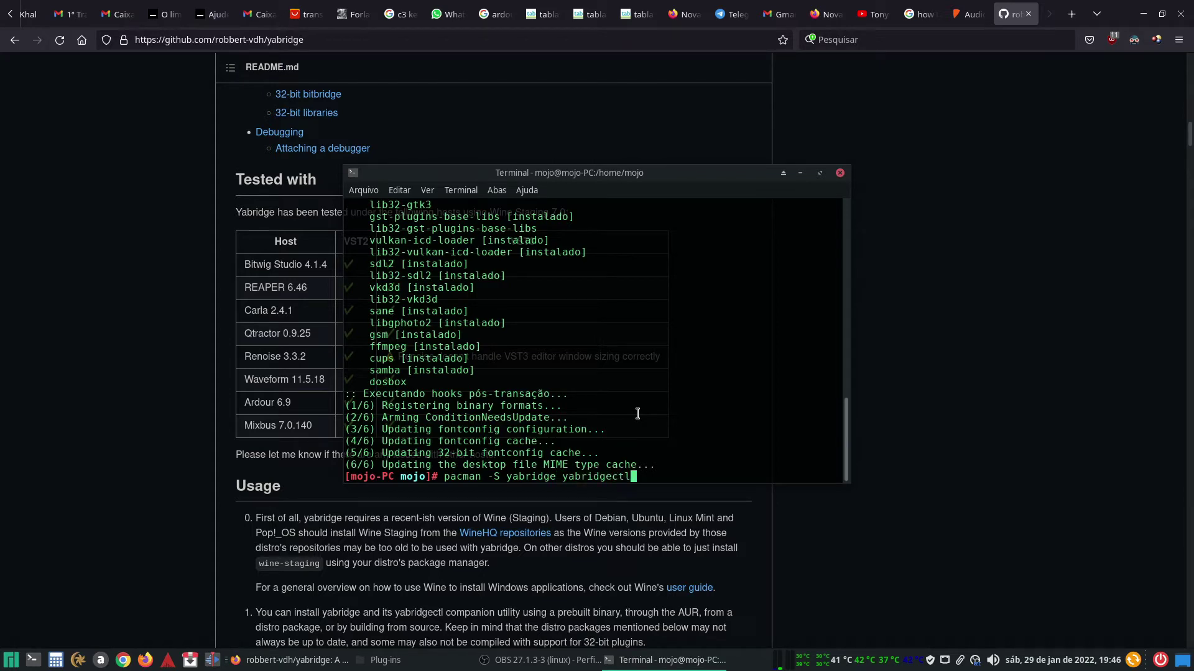
- Install yabridge and yabridgectl 3.8.0-1, then exit the root shell
key(Return)
key(Return)
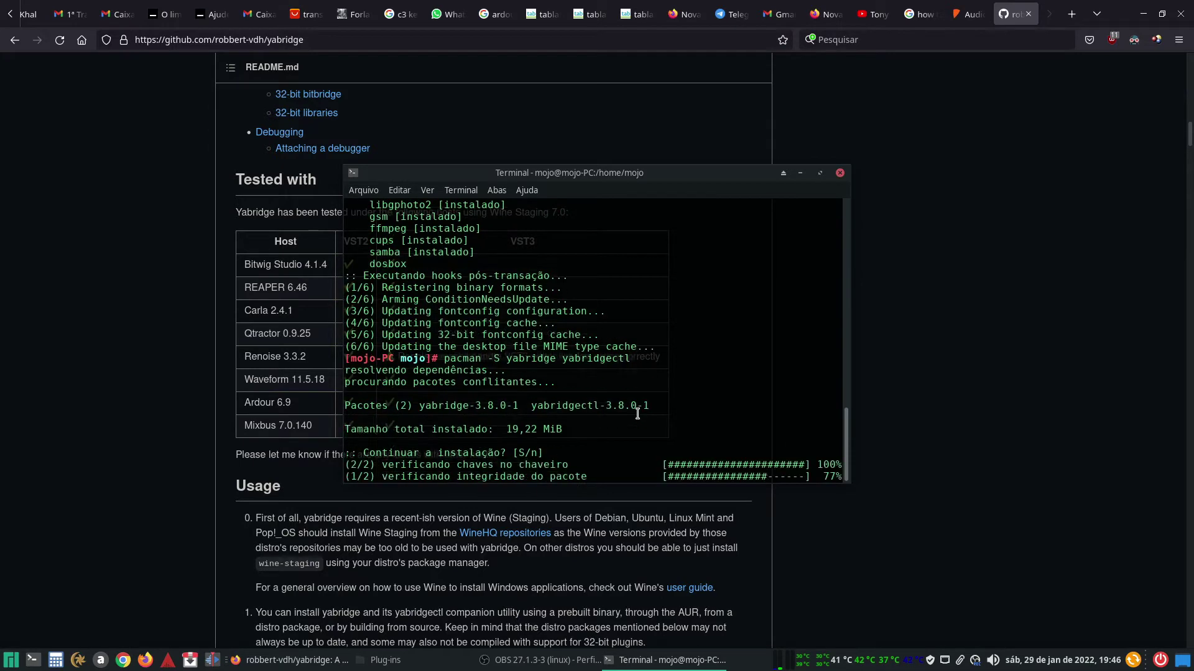
text(e)
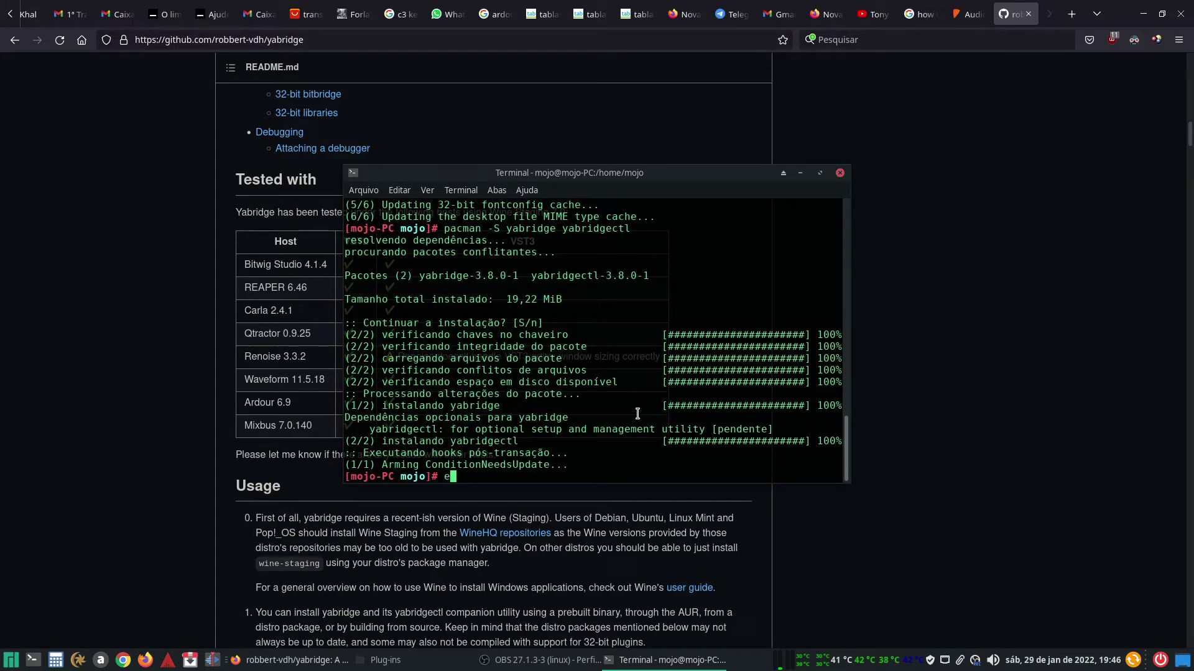
text(xit)
key(Return)
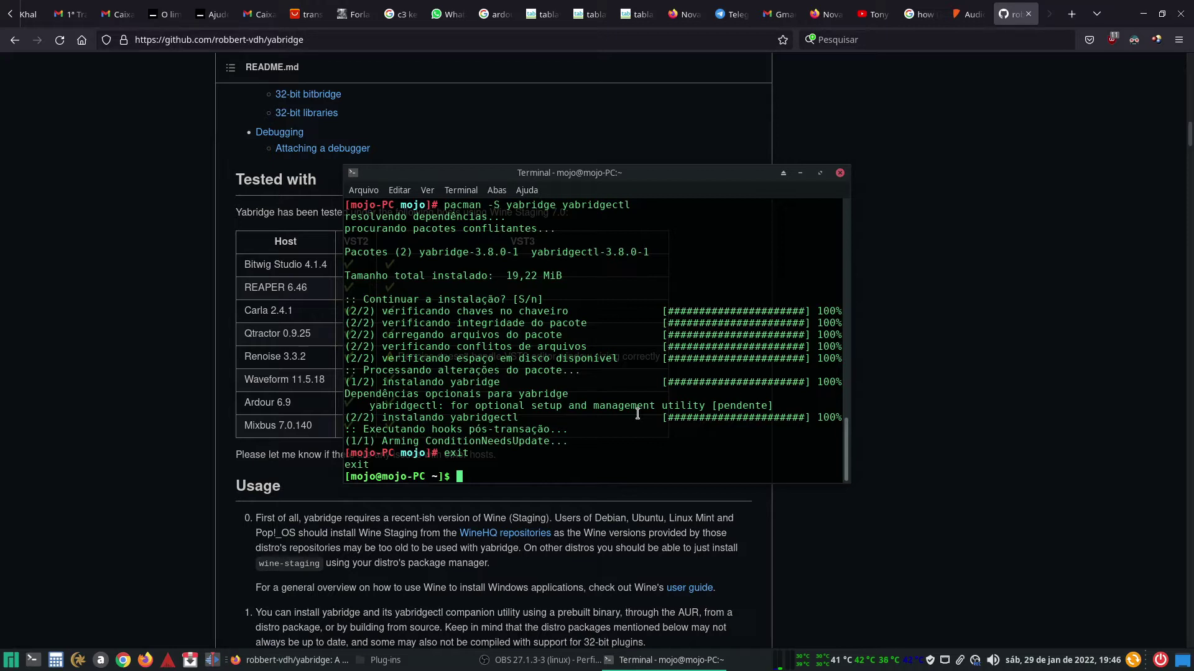
- Run 'yabridge-host.exe' and highlight its version 3.8.0 and usage output
text(yabridge-host.exe)
key(Return)
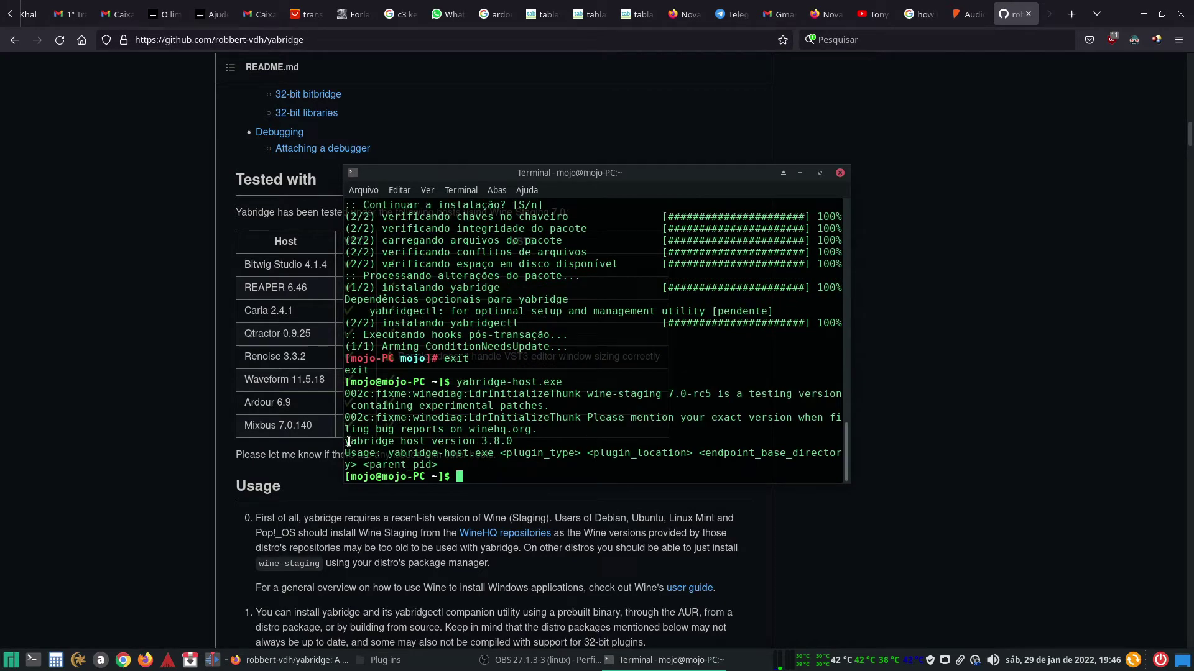
drag(345, 441, 596, 494)
drag(483, 474, 345, 453)
click(536, 475)
- Run the 32-bit host 'yabridge-host-32.exe' to confirm version 3.8.0
key(Up)
key(Left)
key(Left)
key(Left)
key(Left)
text(-32)
key(Return)
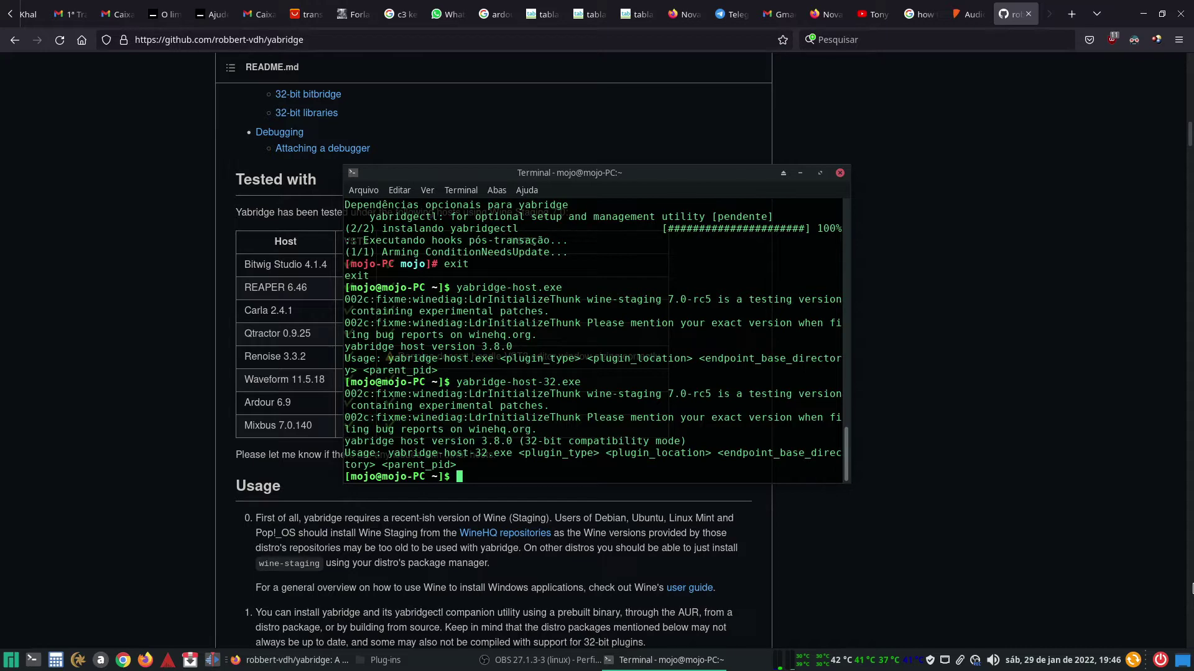
- Open the Slate Digital folder to inspect SSDSampler5.dll, then return to Plug-ins
click(386, 660)
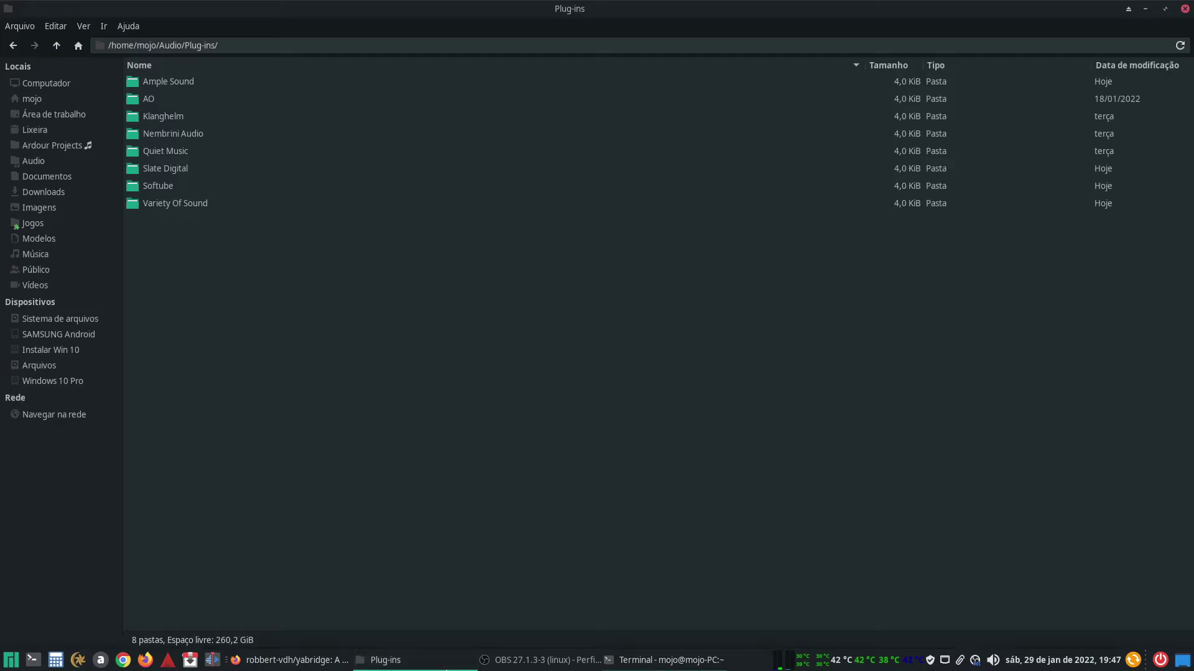
click(239, 46)
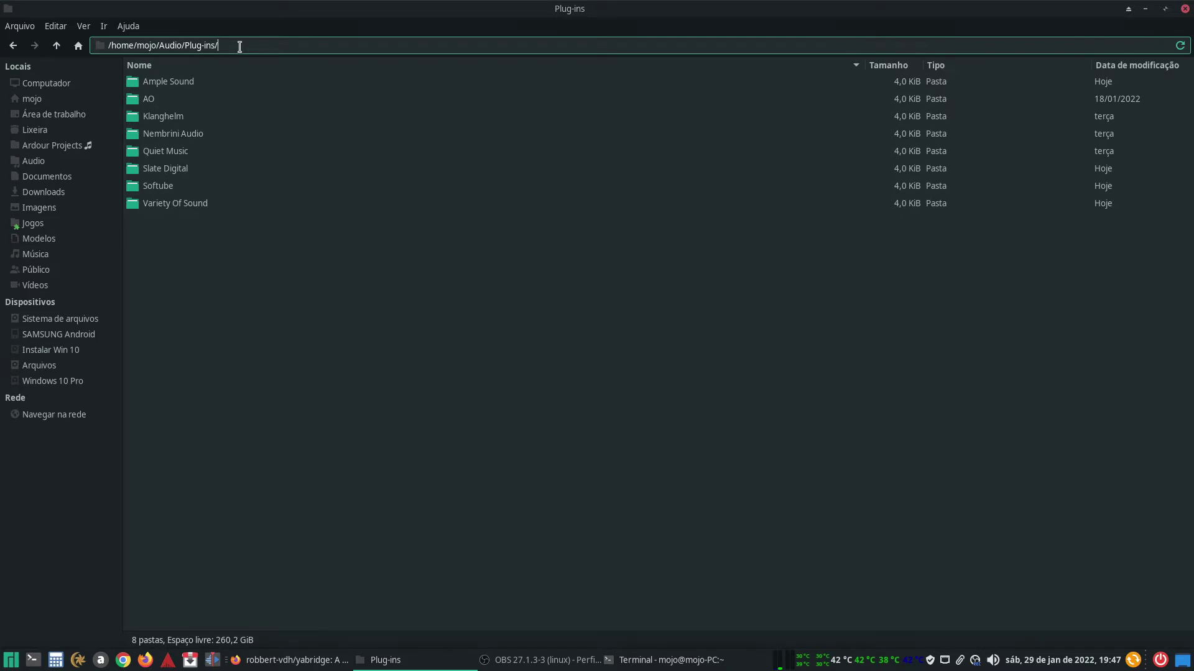
double_click(207, 168)
click(180, 98)
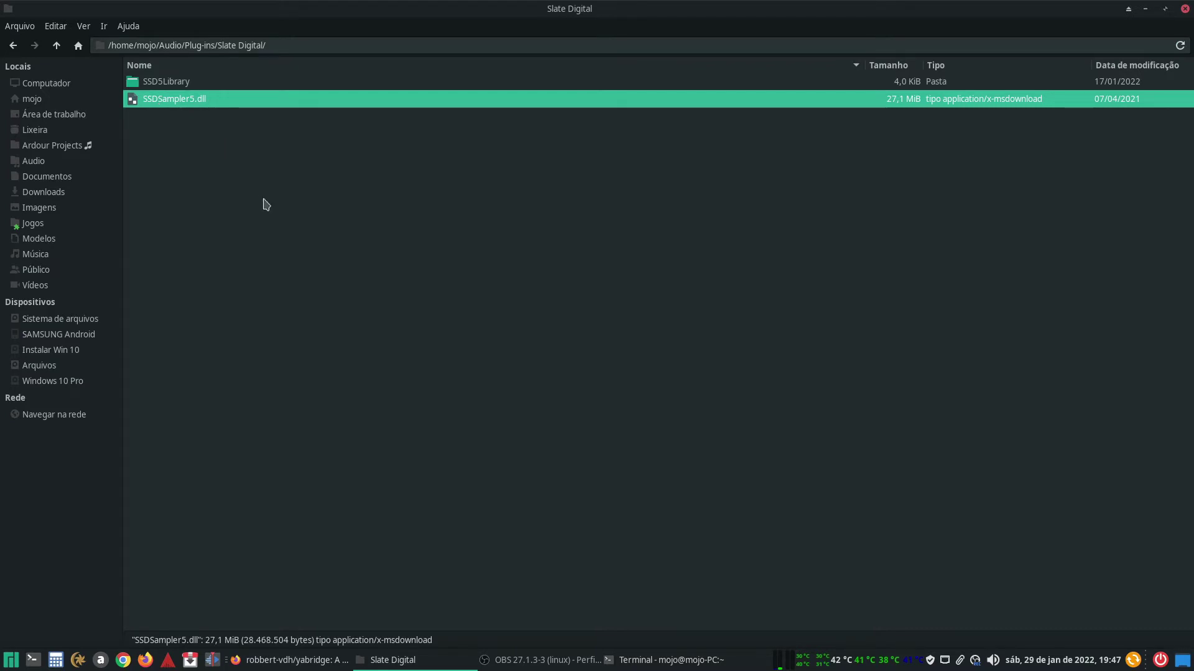
key(alt+Left)
- Browse the AO folder's plug-in files and return to /home/mojo/Audio/Plug-ins
key(Up)
key(Return)
key(Down)
key(Down)
key(Down)
key(Down)
key(Down)
key(Down)
key(Down)
key(Down)
key(Down)
key(Down)
key(Down)
key(Down)
key(Down)
key(Down)
key(Down)
key(Down)
key(Down)
key(Down)
key(Down)
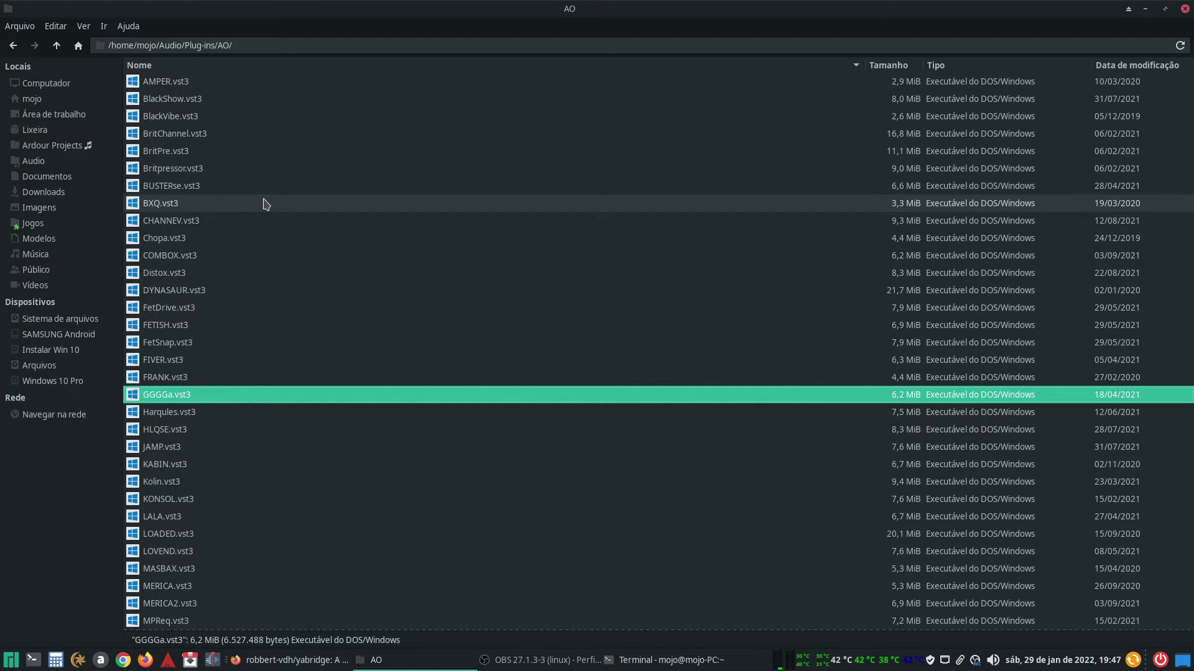
key(alt+Left)
click(248, 46)
triple_click(185, 46)
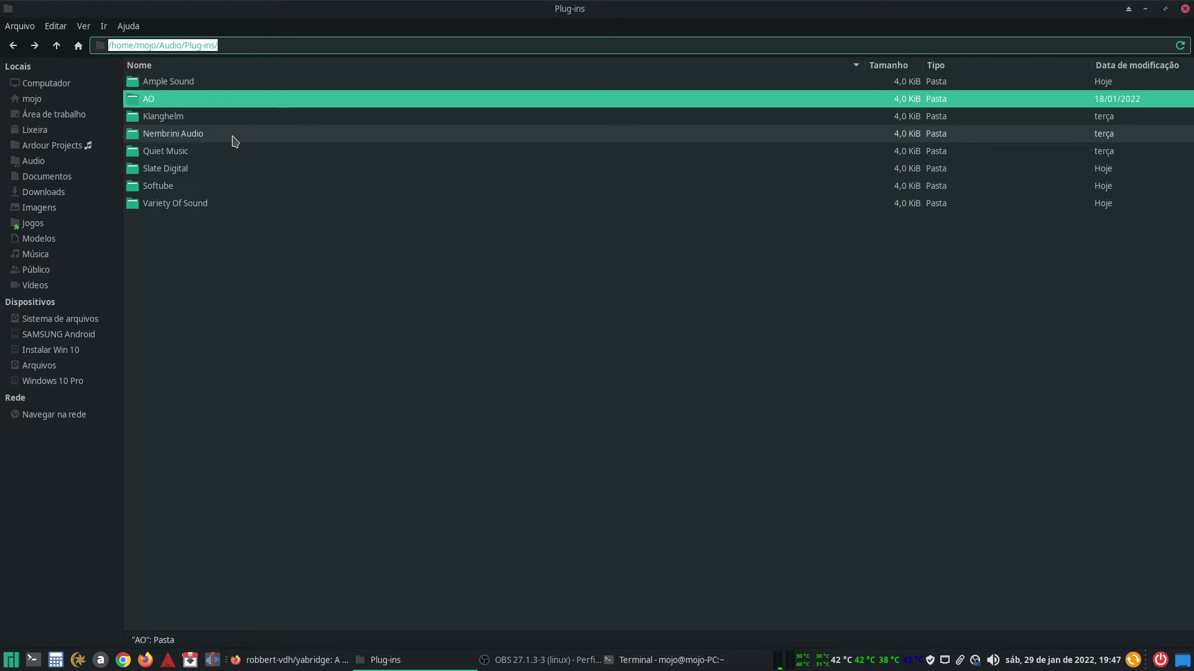
double_click(230, 104)
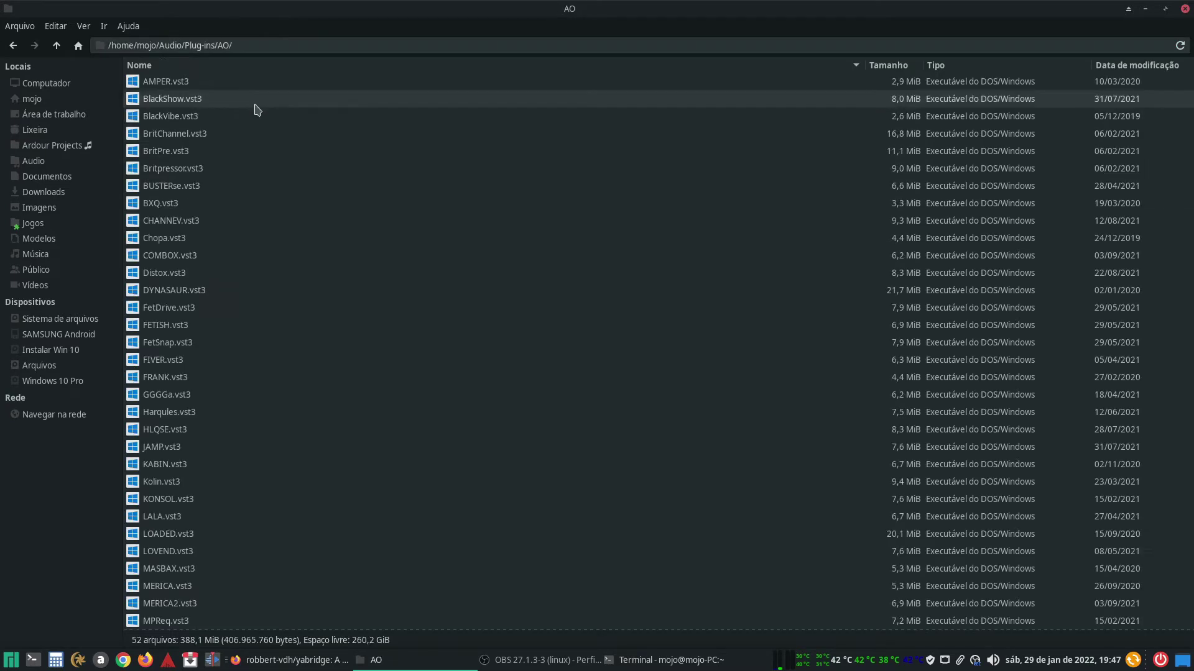
key(alt+Left)
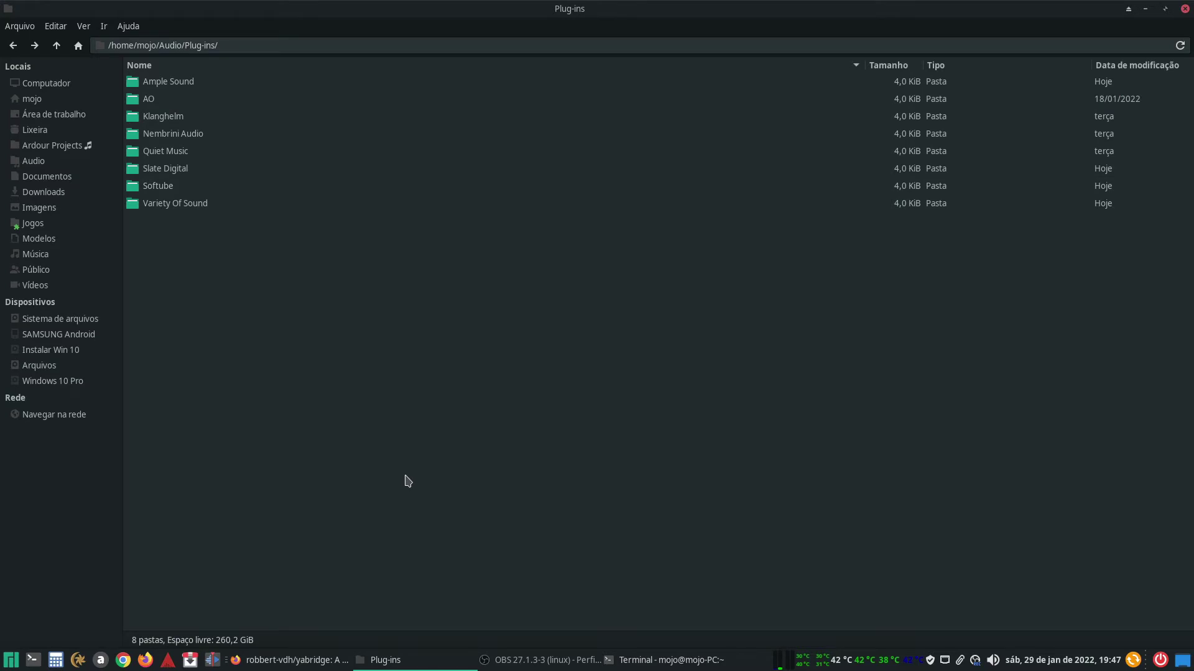
- Add the folder with 'yabridgectl add /home/mojo/Audio/Plug-ins/'
click(690, 668)
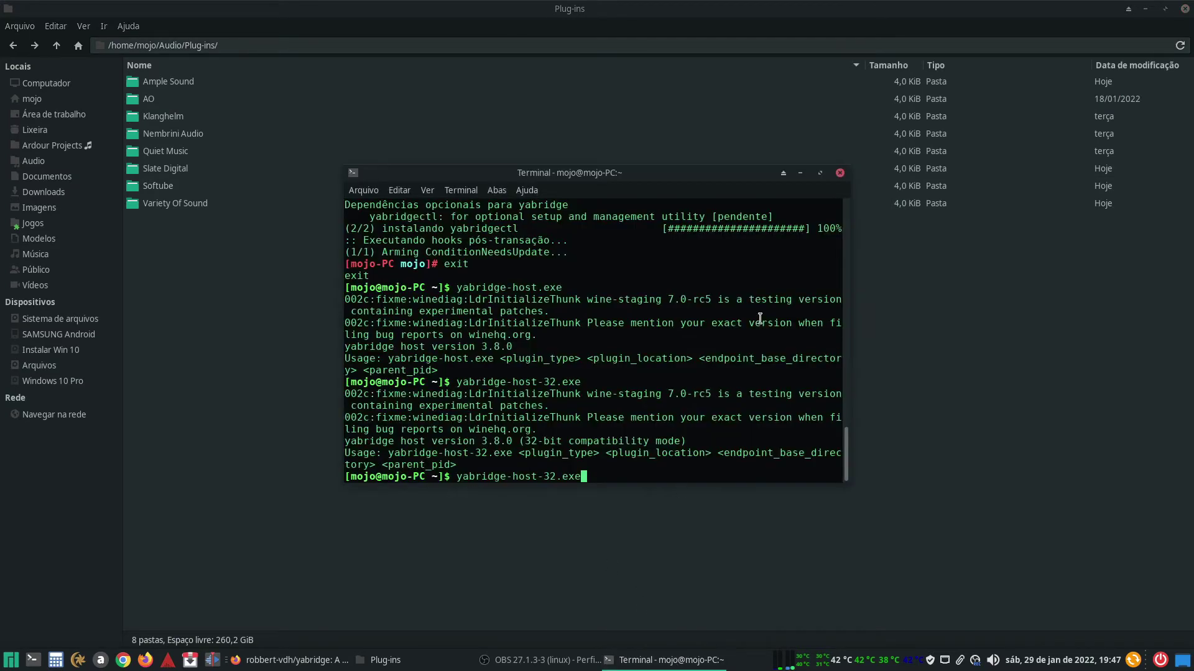
key(BackSpace)
key(BackSpace)
key(BackSpace)
key(BackSpace)
key(BackSpace)
key(BackSpace)
key(BackSpace)
key(BackSpace)
key(BackSpace)
key(BackSpace)
key(BackSpace)
key(BackSpace)
text(ctl add /home/mojo/Audio/Plug-ins/)
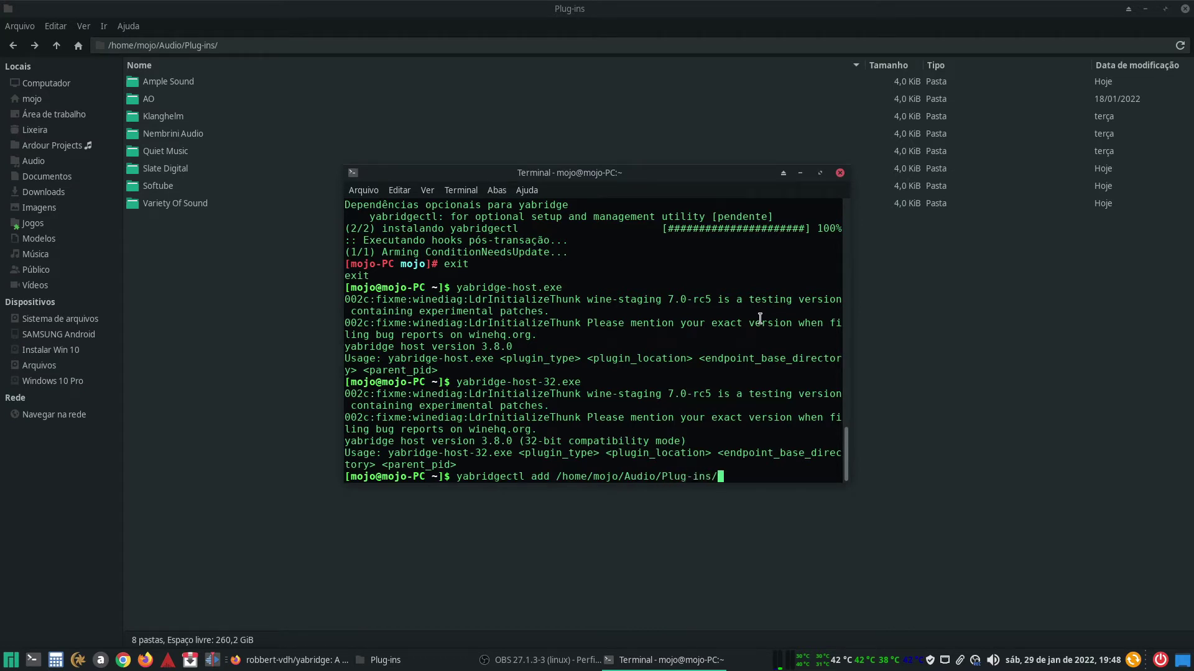
key(Return)
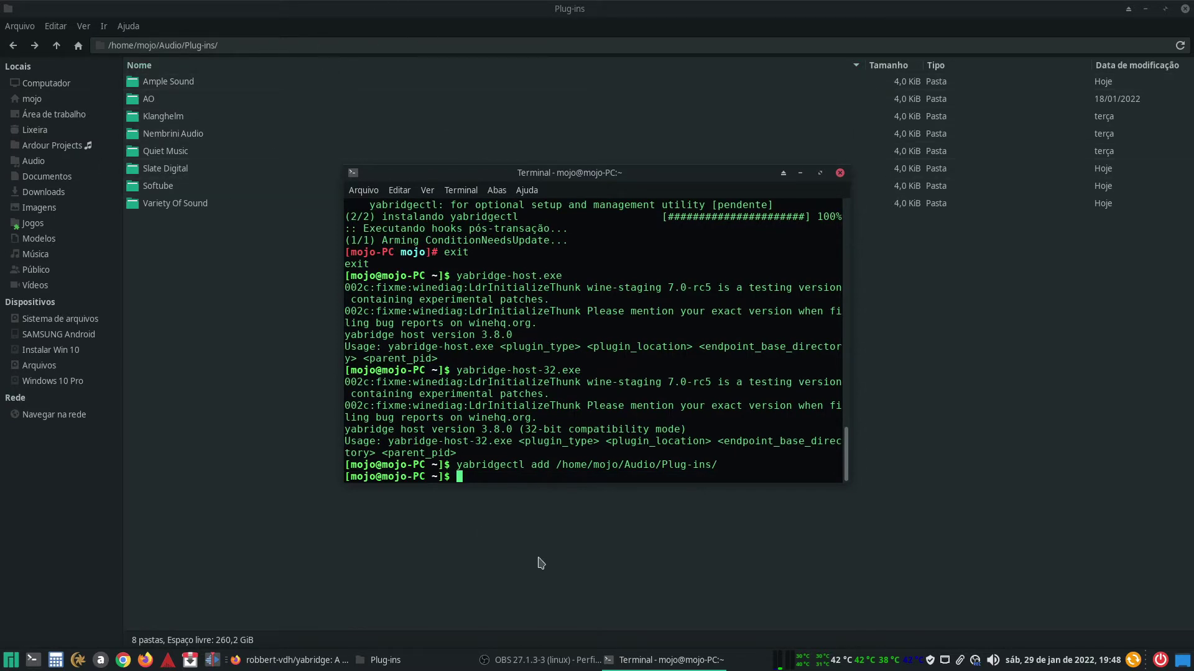
- Run 'yabridgectl sync', setting up 64 plugins (4 new), and scroll through its warnings
key(Up)
key(BackSpace)
key(BackSpace)
key(BackSpace)
key(BackSpace)
key(BackSpace)
key(BackSpace)
key(BackSpace)
key(BackSpace)
key(BackSpace)
key(BackSpace)
key(BackSpace)
key(BackSpace)
key(BackSpace)
key(BackSpace)
key(BackSpace)
key(BackSpace)
key(BackSpace)
key(BackSpace)
key(BackSpace)
key(BackSpace)
key(BackSpace)
key(BackSpace)
text(sync)
key(Return)
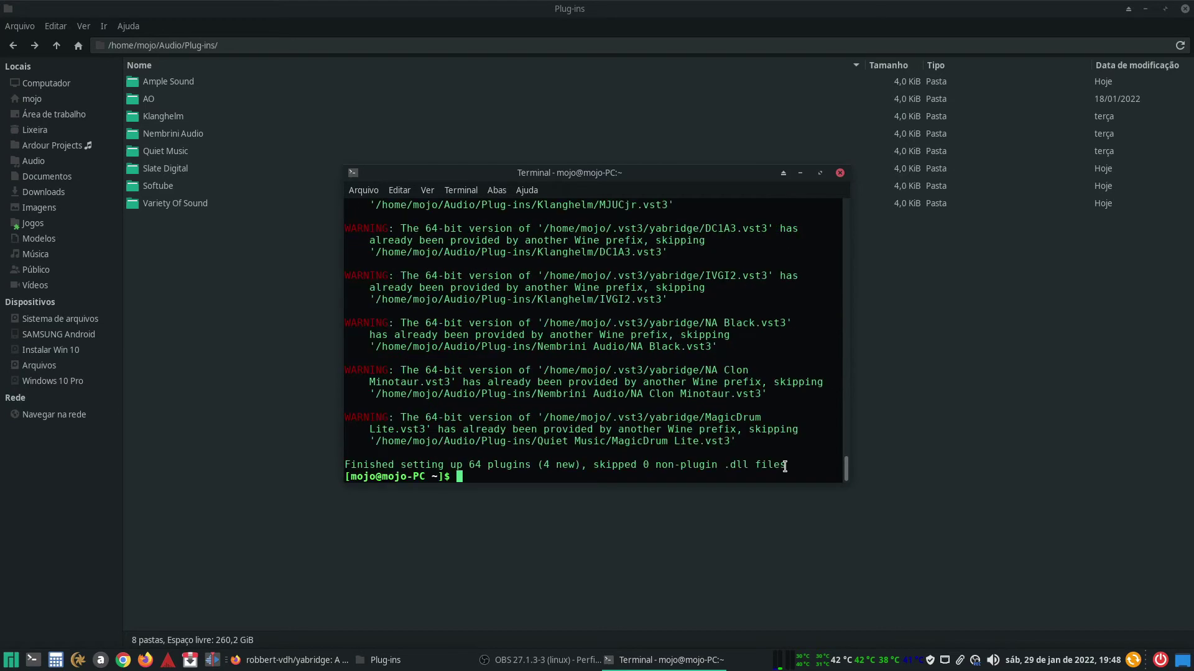
scroll(580, 423, up, 5)
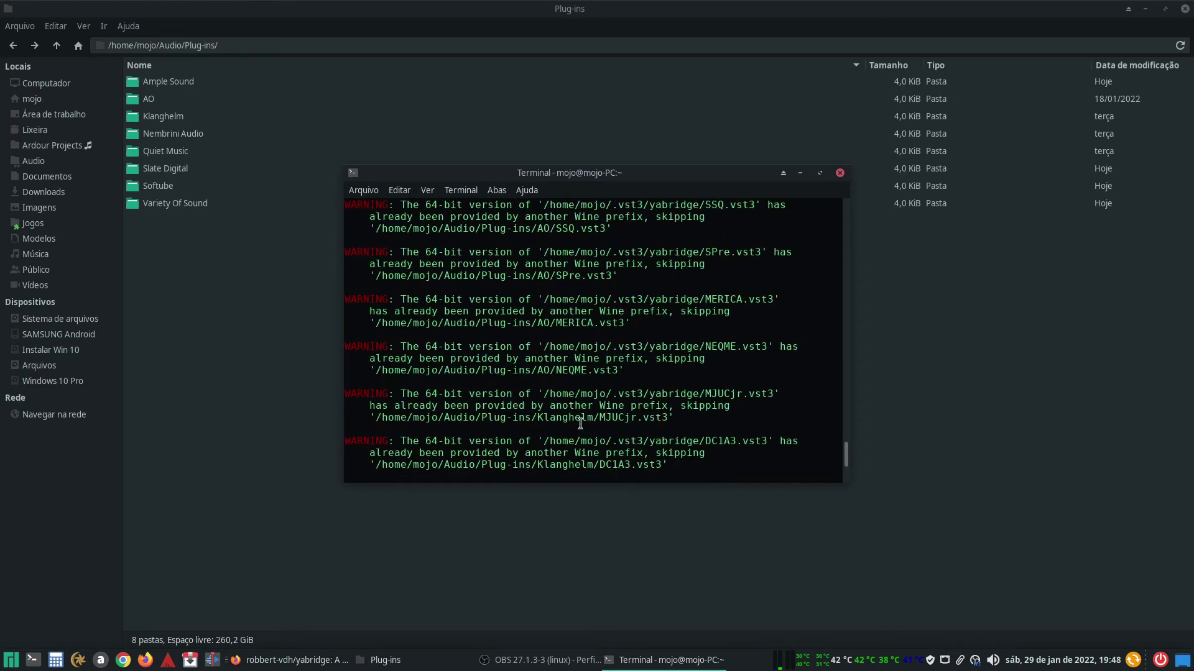
scroll(580, 423, down, 2)
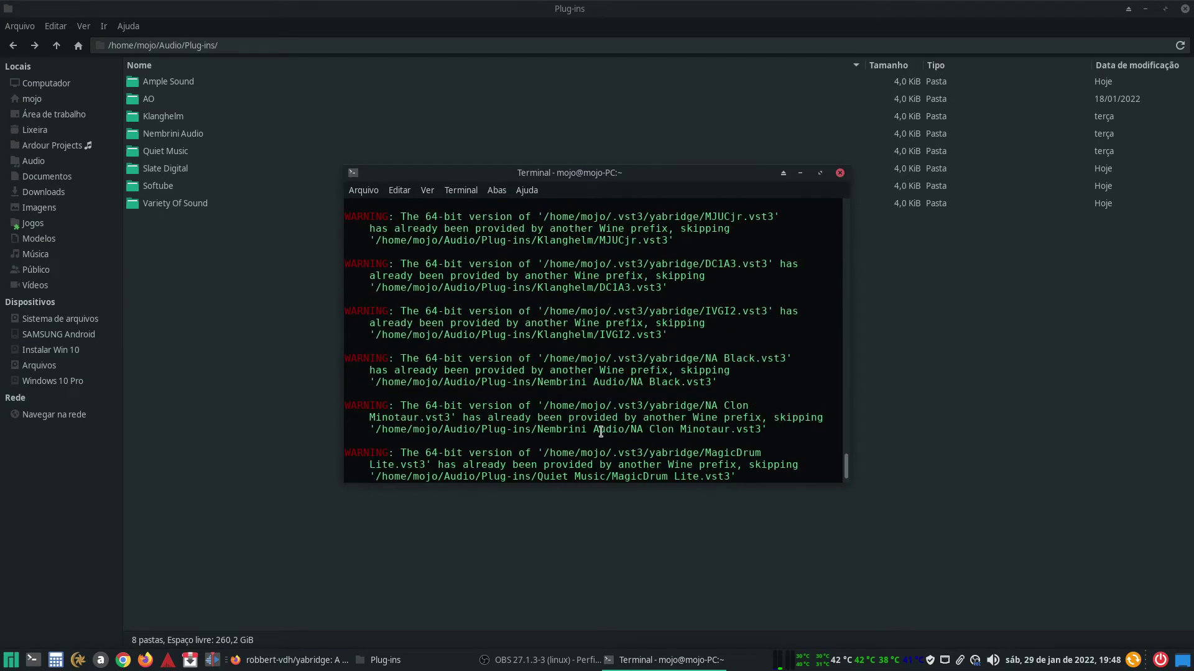
scroll(602, 431, down, 1)
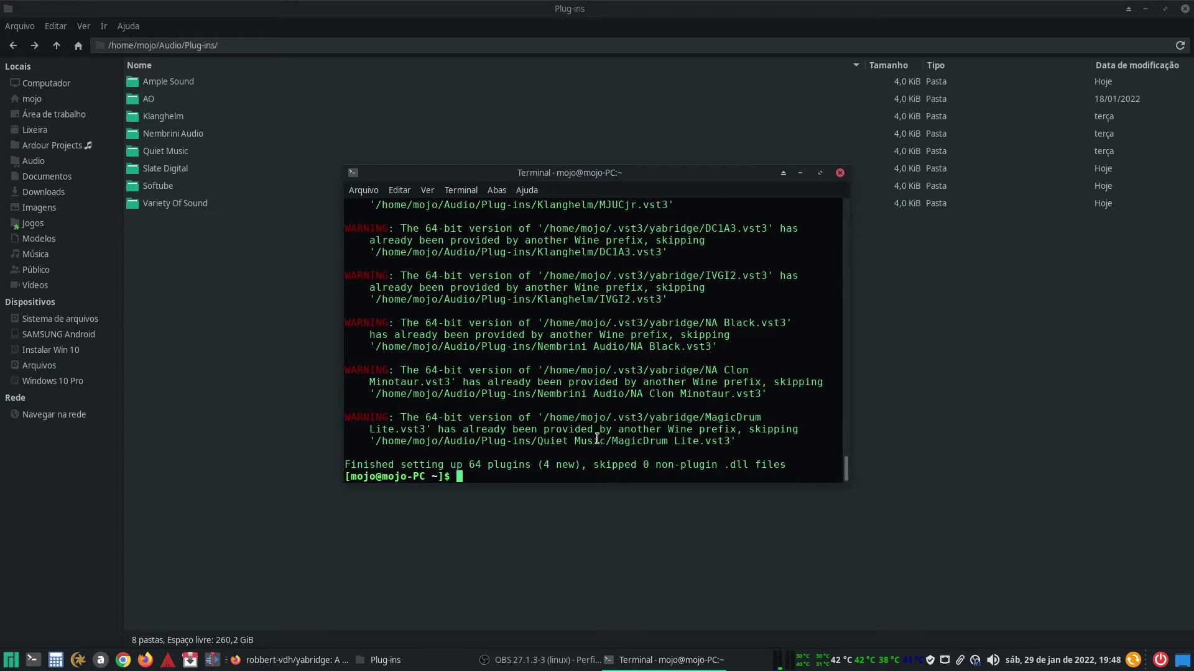
- Highlight the sync summary line, then run 'yabridgectl status'
drag(344, 464, 793, 470)
click(563, 472)
key(Up)
key(BackSpace)
key(BackSpace)
key(BackSpace)
text(tatus)
key(Return)
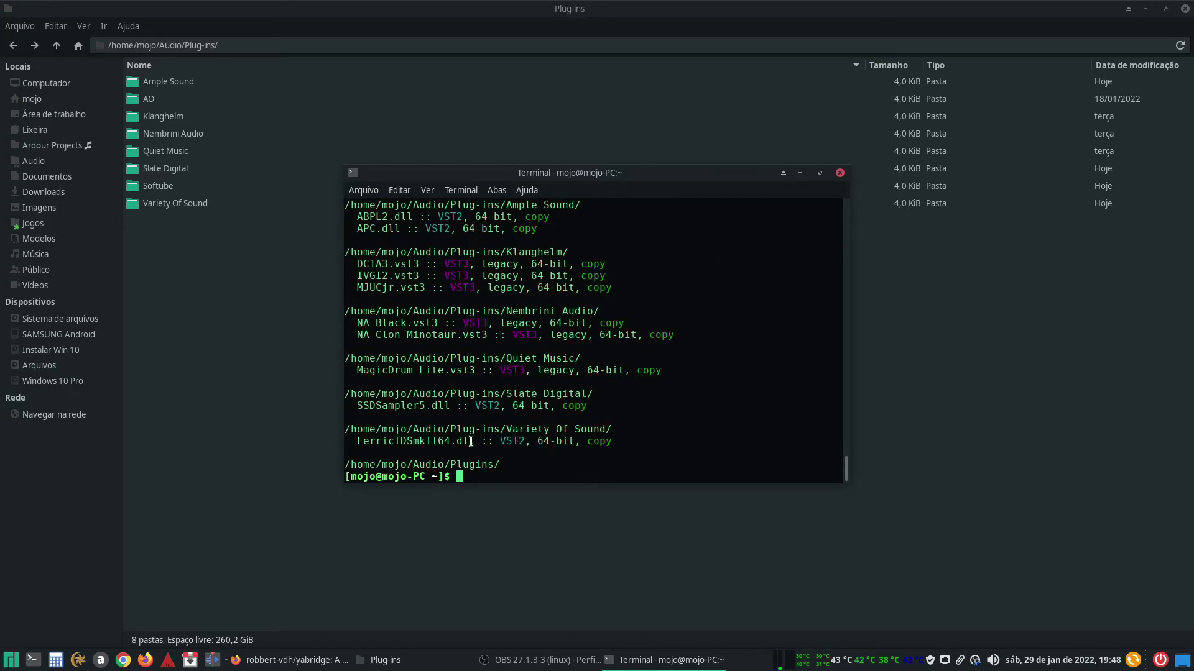
- Highlight the plugin types for SSDSampler5.dll and the VST3 NA Black.vst3 in the status output
drag(501, 442, 529, 441)
drag(467, 409, 514, 409)
click(409, 405)
drag(469, 323, 493, 324)
- Open Slate Digital to confirm SSDSampler5.so sits beside the .dll, then go back
click(185, 176)
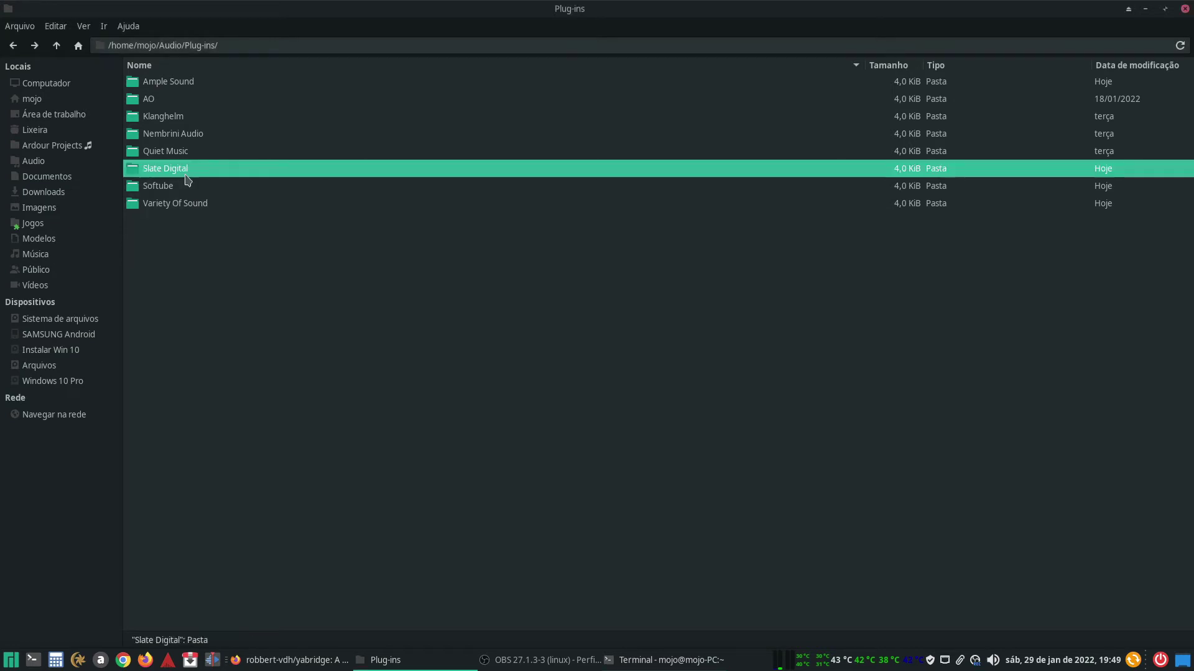
double_click(186, 175)
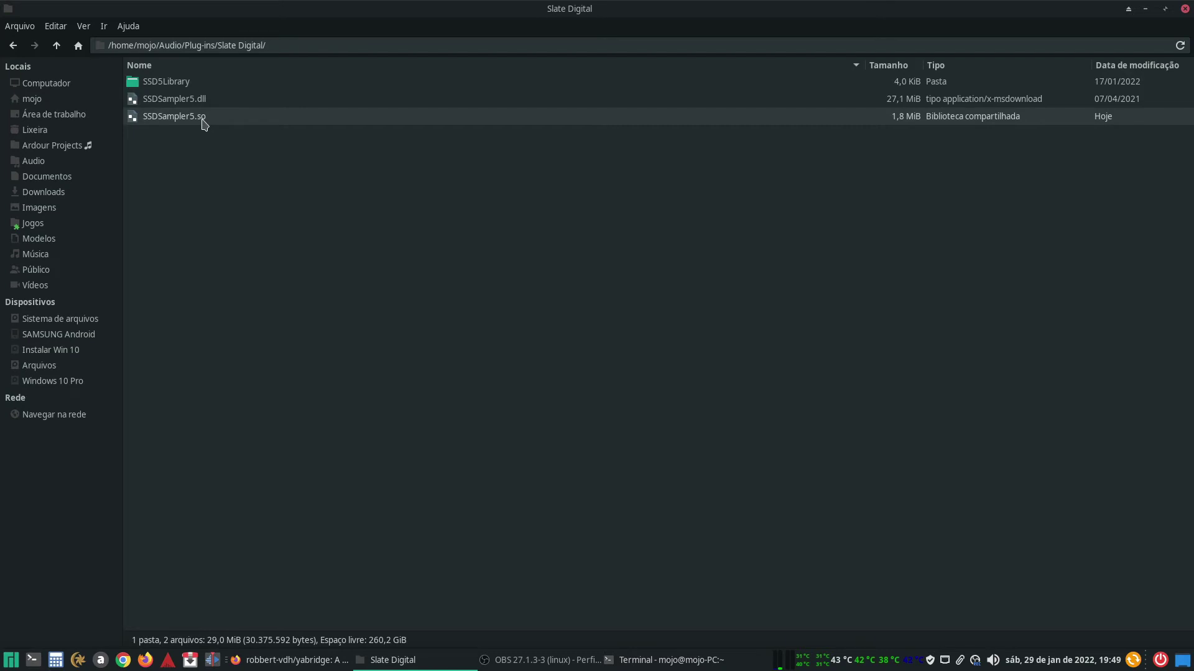
click(204, 123)
key(alt+Left)
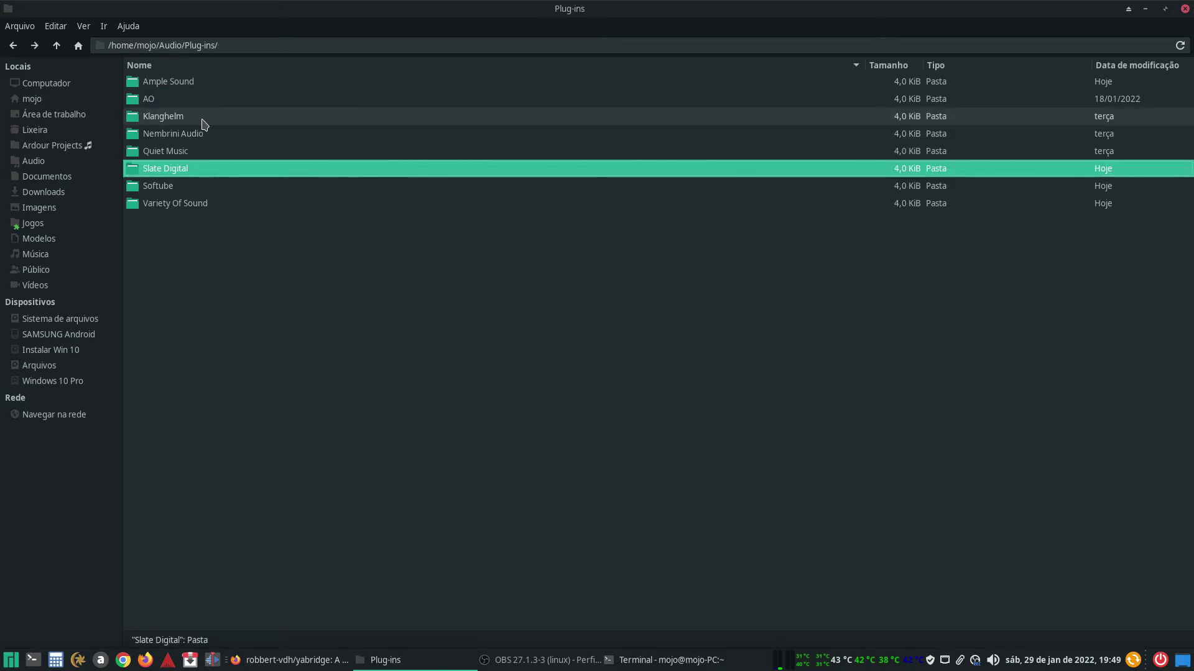
- Switch to the terminal and close it with 'exit'
key(alt+Tab)
scroll(635, 435, up, 5)
scroll(635, 435, down, 5)
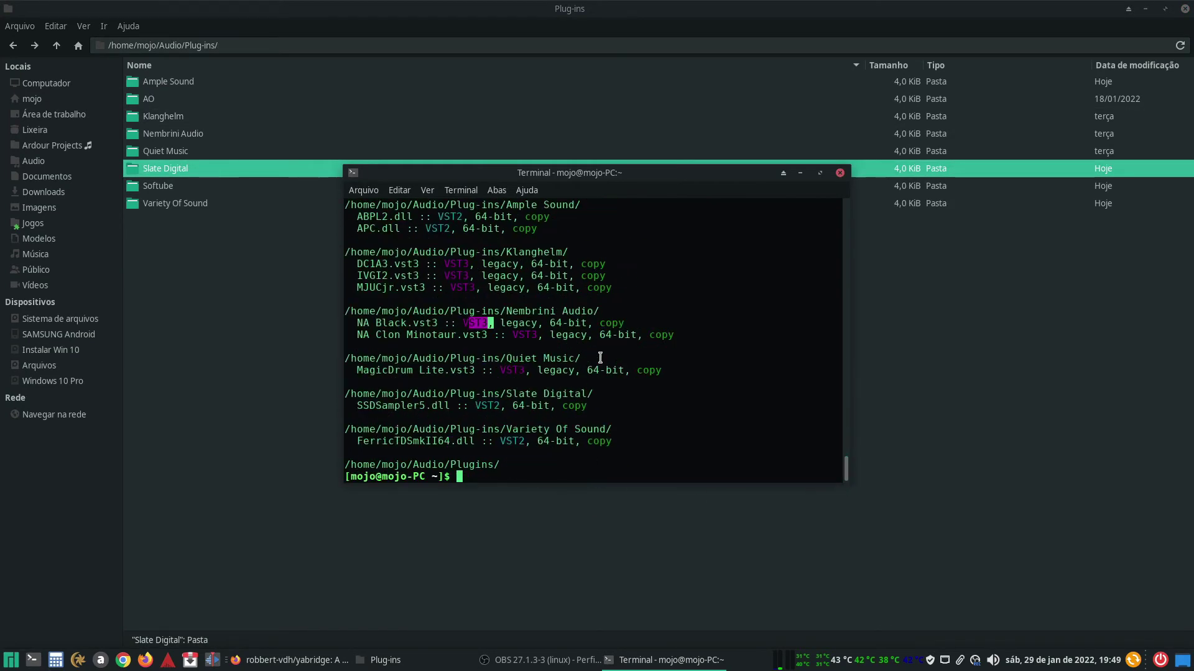
text(exit)
key(Return)
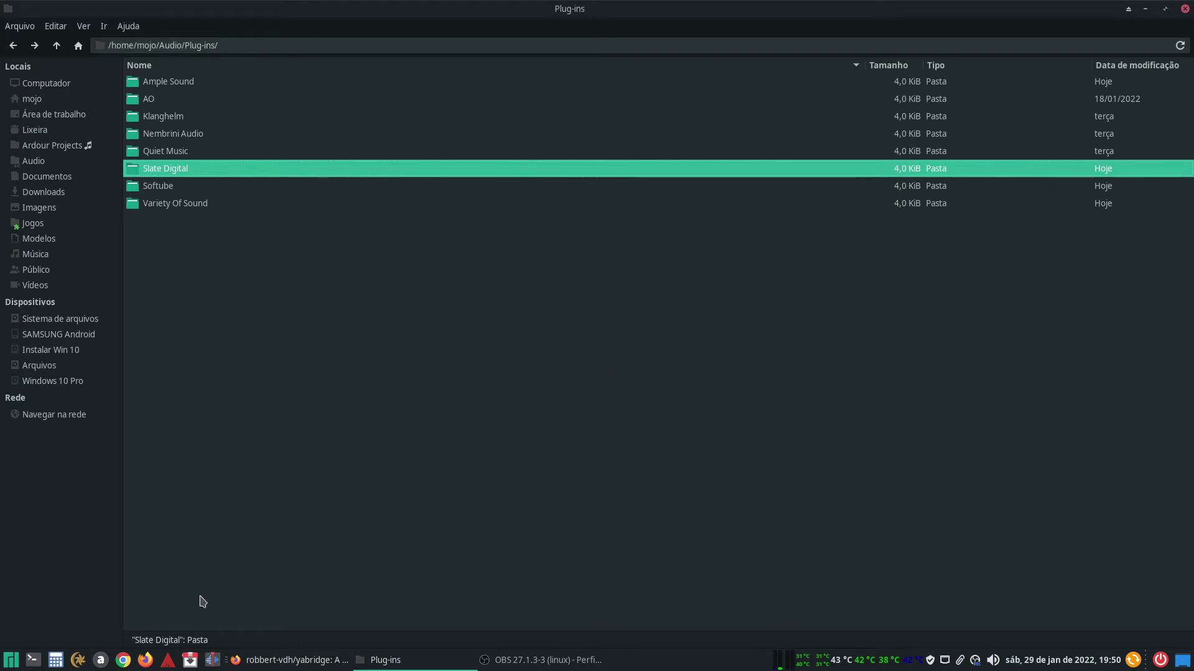
- Launch Ardour and create a new session named 'test'
click(168, 660)
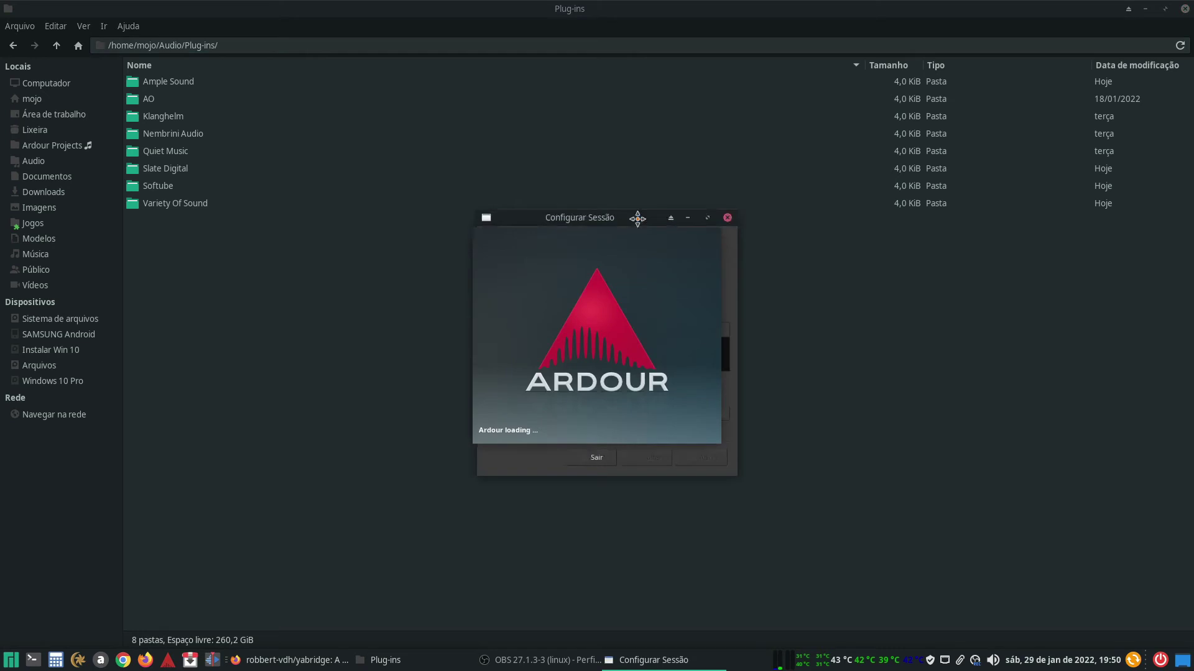
click(857, 244)
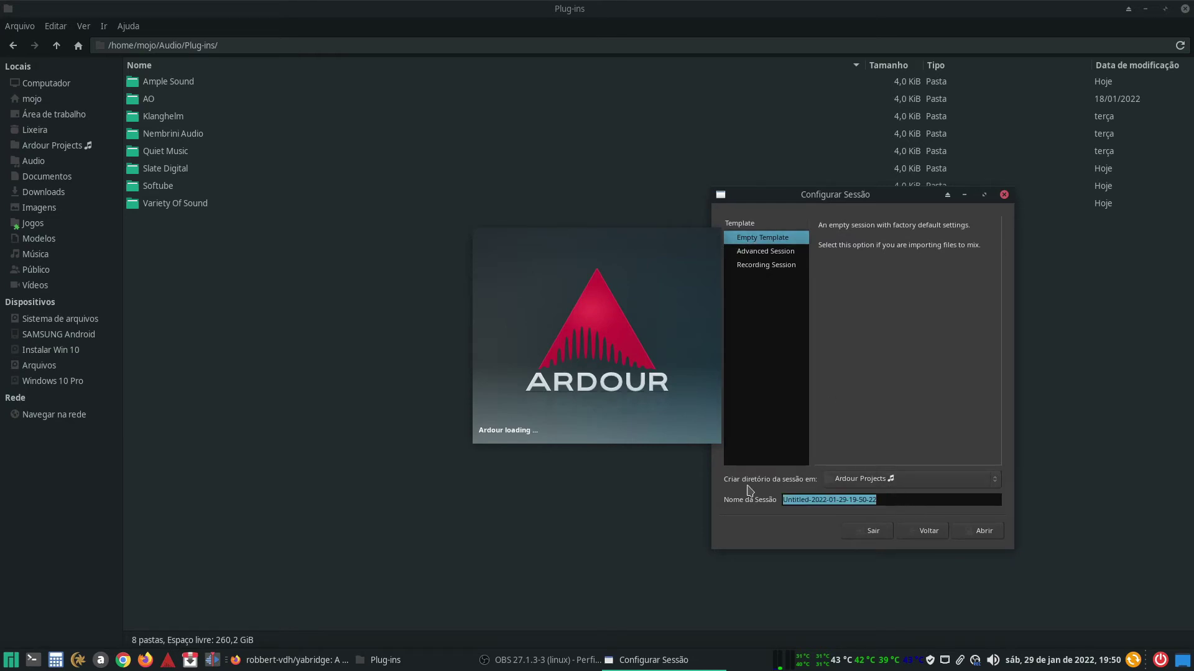
text(test)
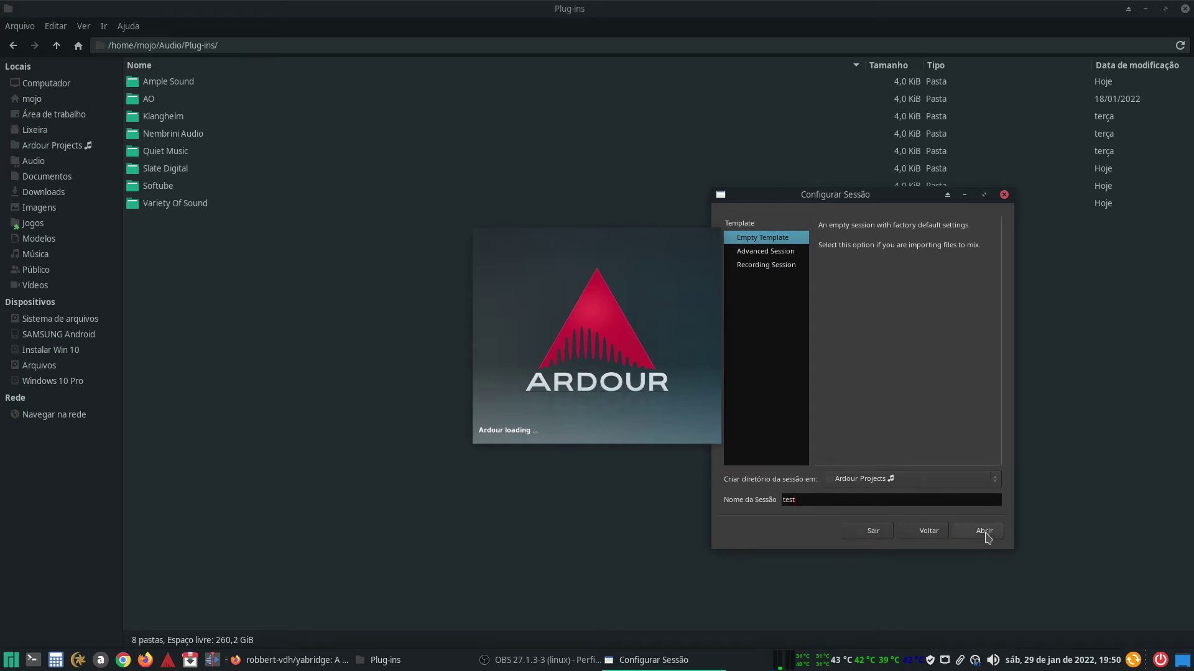
click(986, 532)
- Choose Pulseaudio as the audio system and start the audio engine
drag(636, 209, 926, 227)
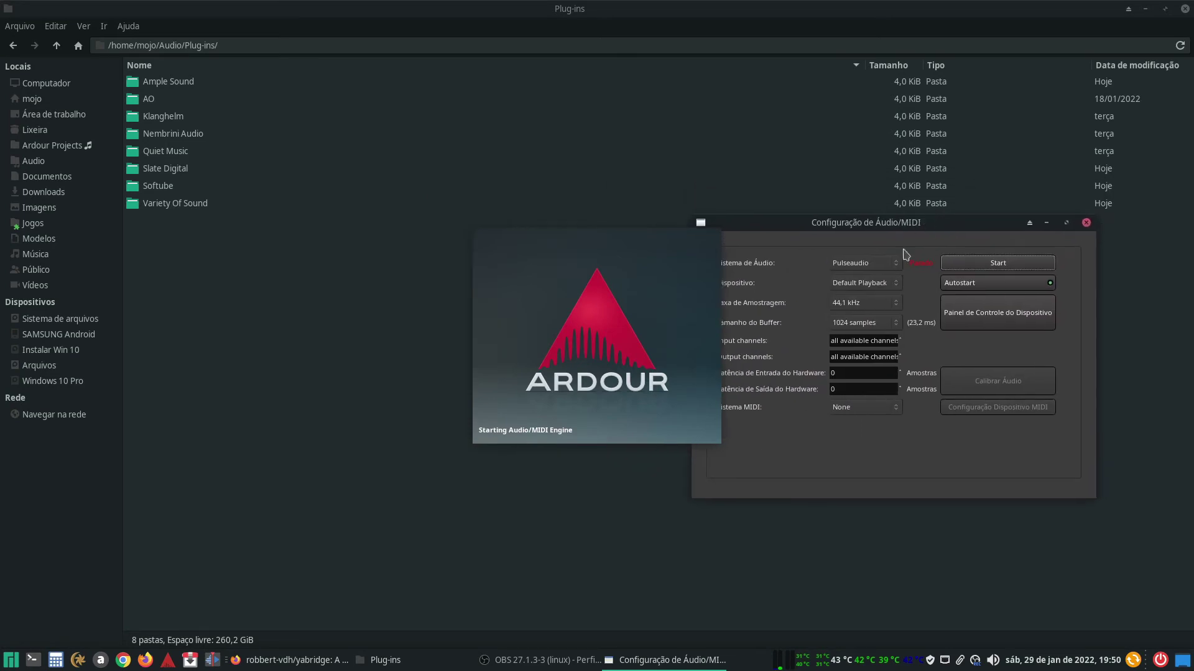
click(869, 263)
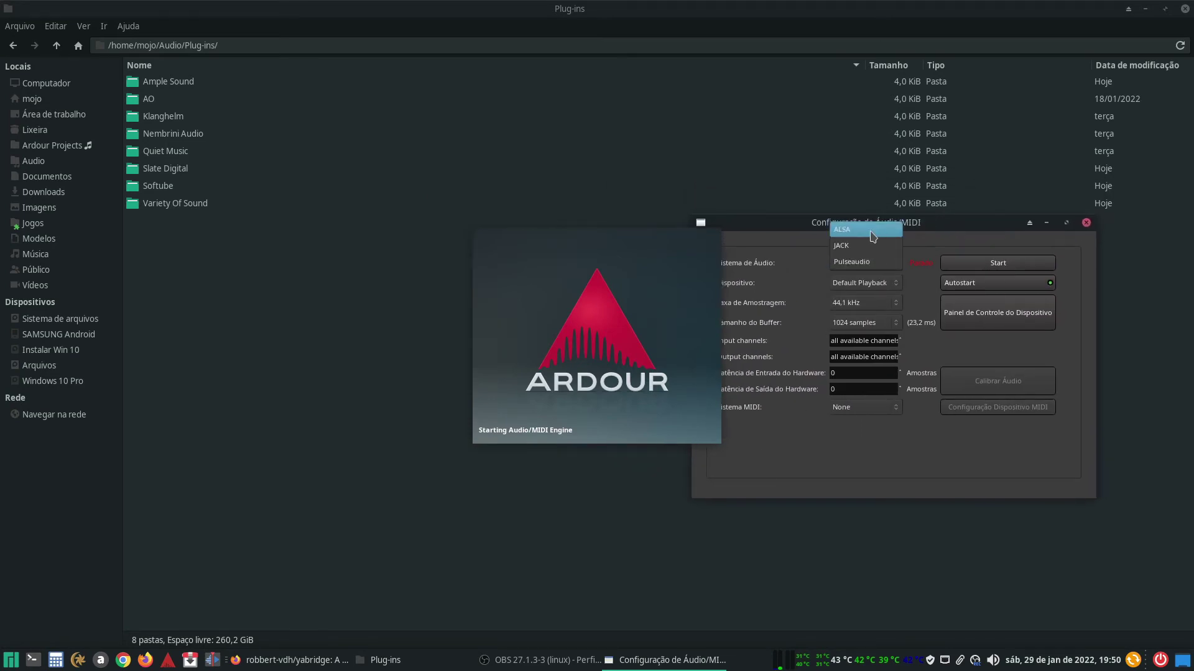
click(874, 266)
click(1013, 262)
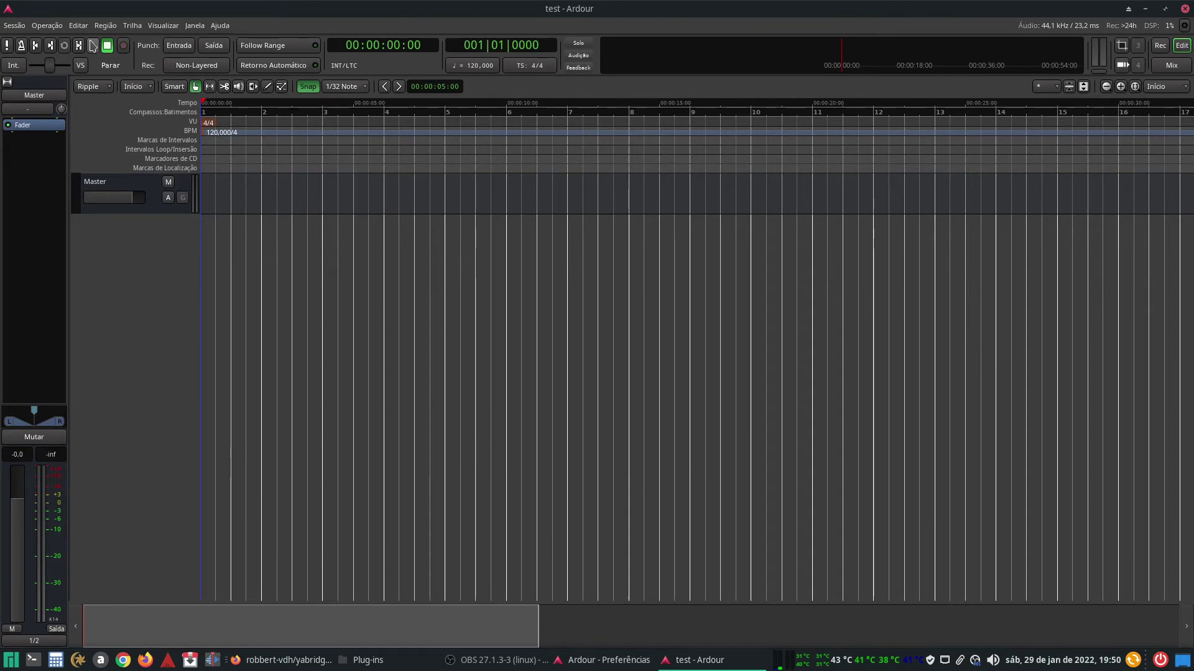
- In Ardour's VST plugin preferences, clear the VST2 and VST3 plugin caches
click(79, 27)
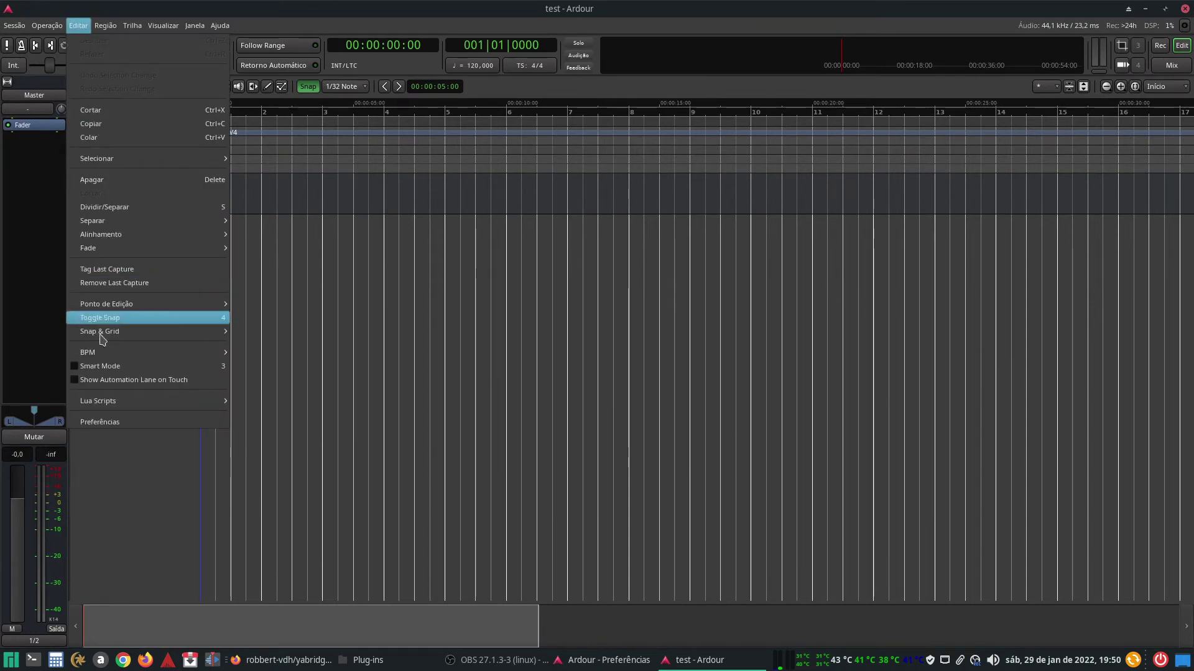
click(107, 426)
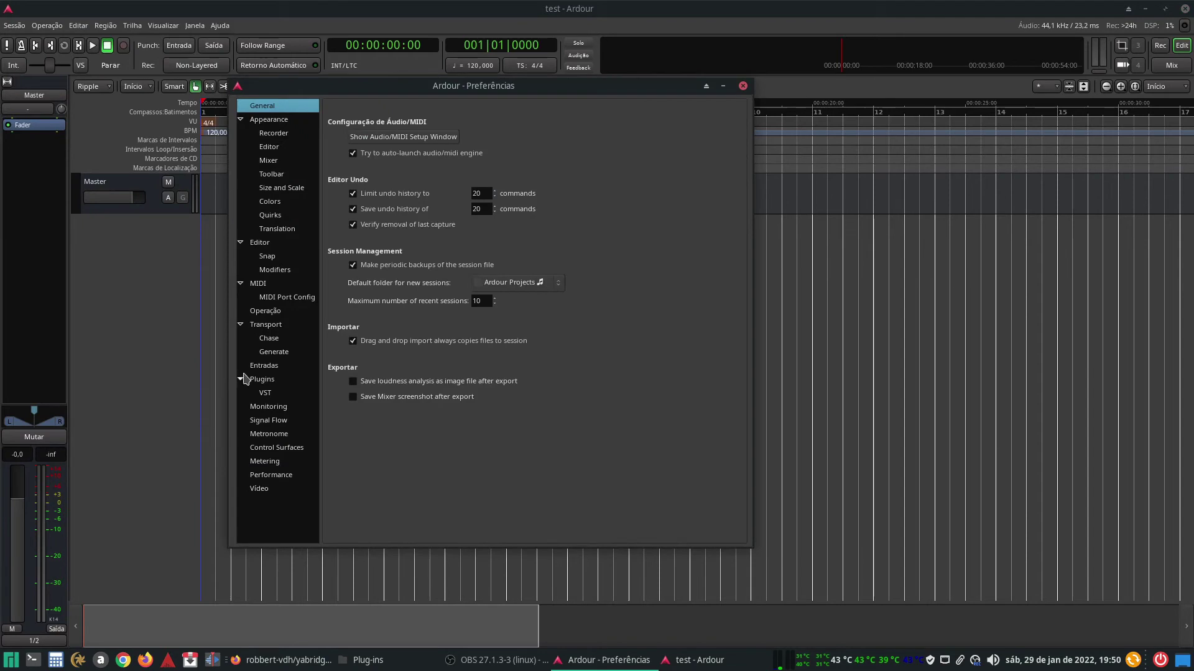
click(280, 397)
click(506, 193)
click(505, 313)
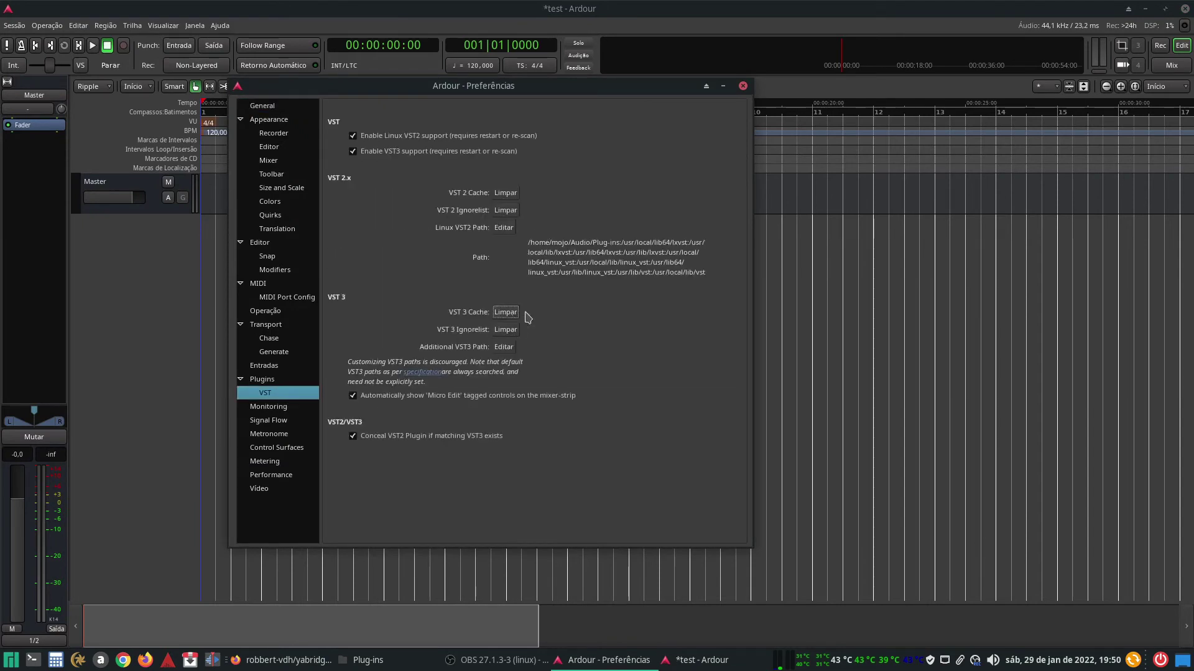
- Add /home/mojo/Audio/Plug-ins to the Linux VST2 search path, declining the rescan for now
click(507, 228)
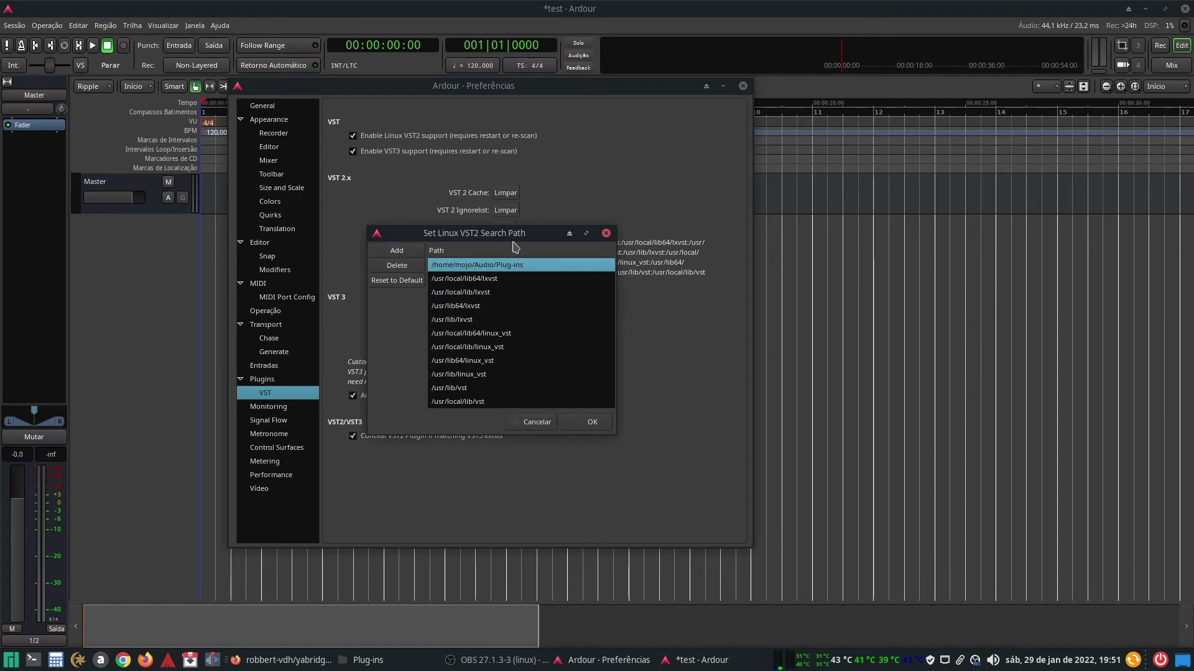
click(594, 426)
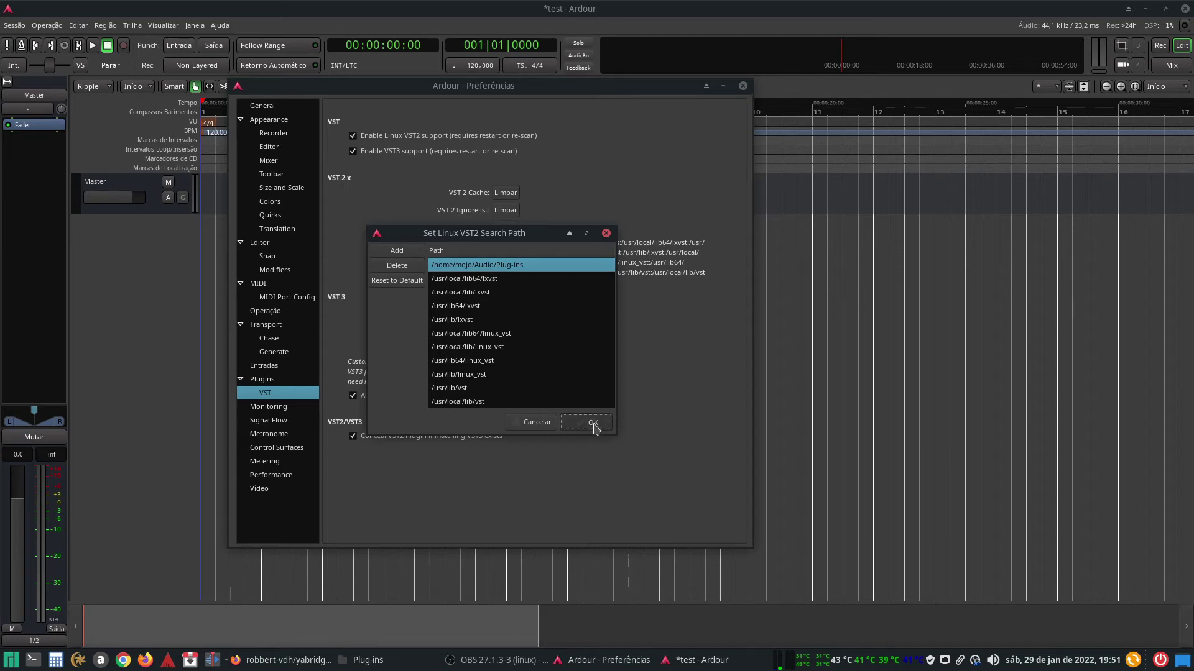
click(584, 358)
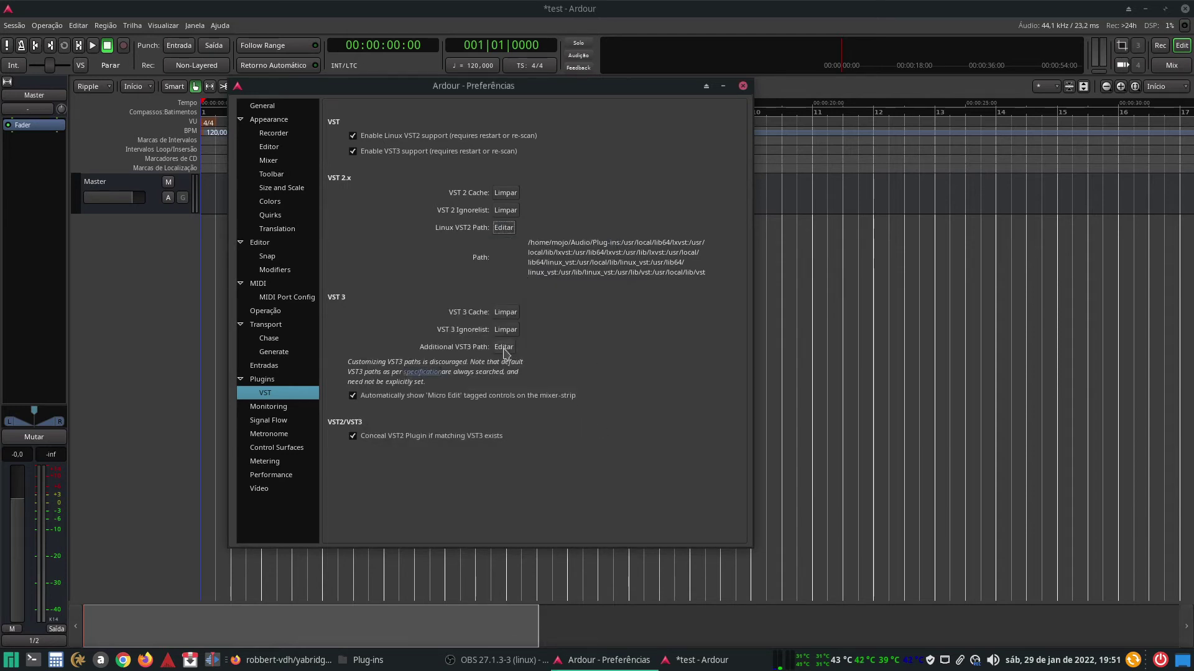
- Keep /home/mojo/.vst3 as the additional VST3 path and rescan plugins now
click(504, 347)
click(450, 326)
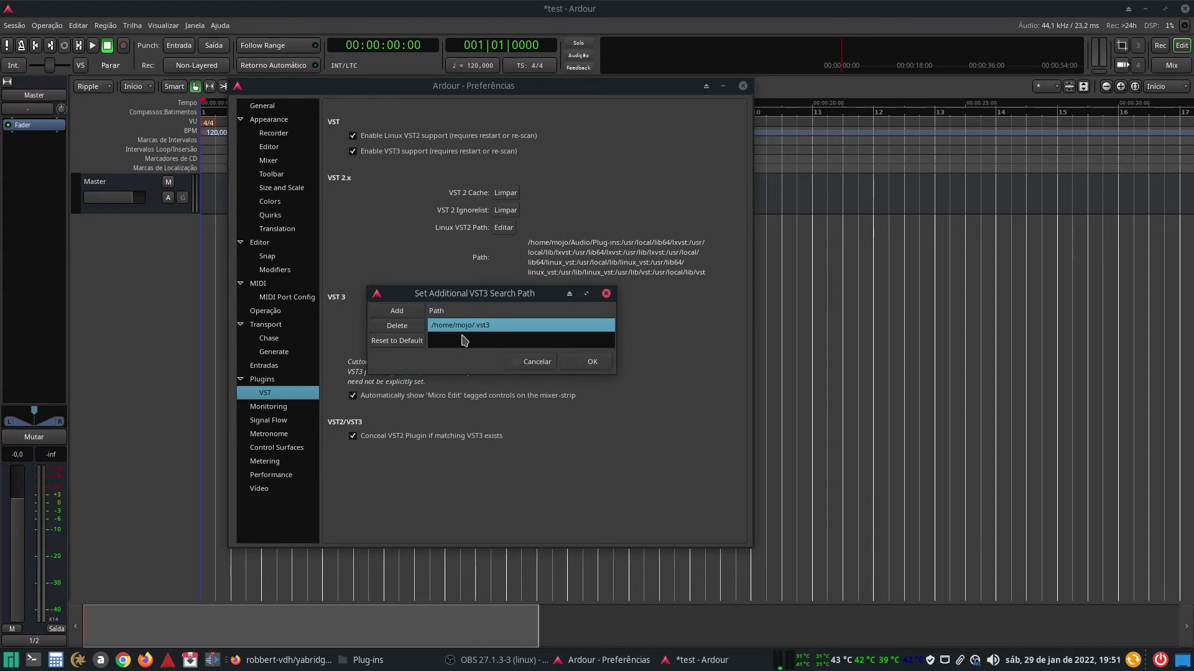
click(583, 359)
click(641, 358)
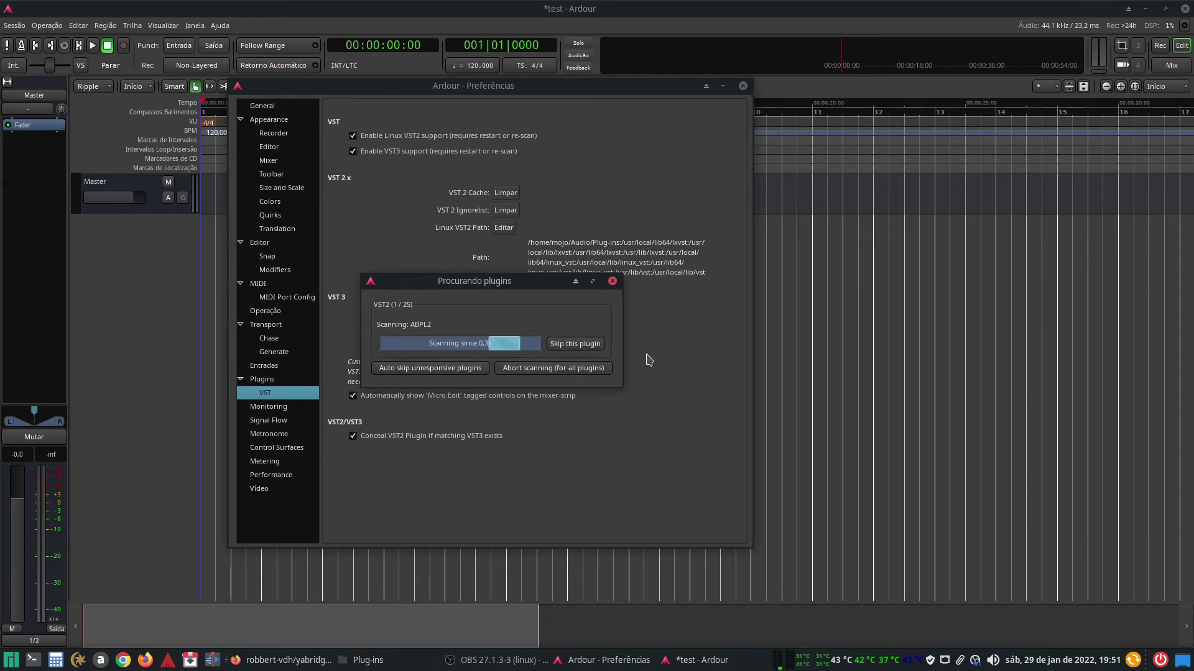
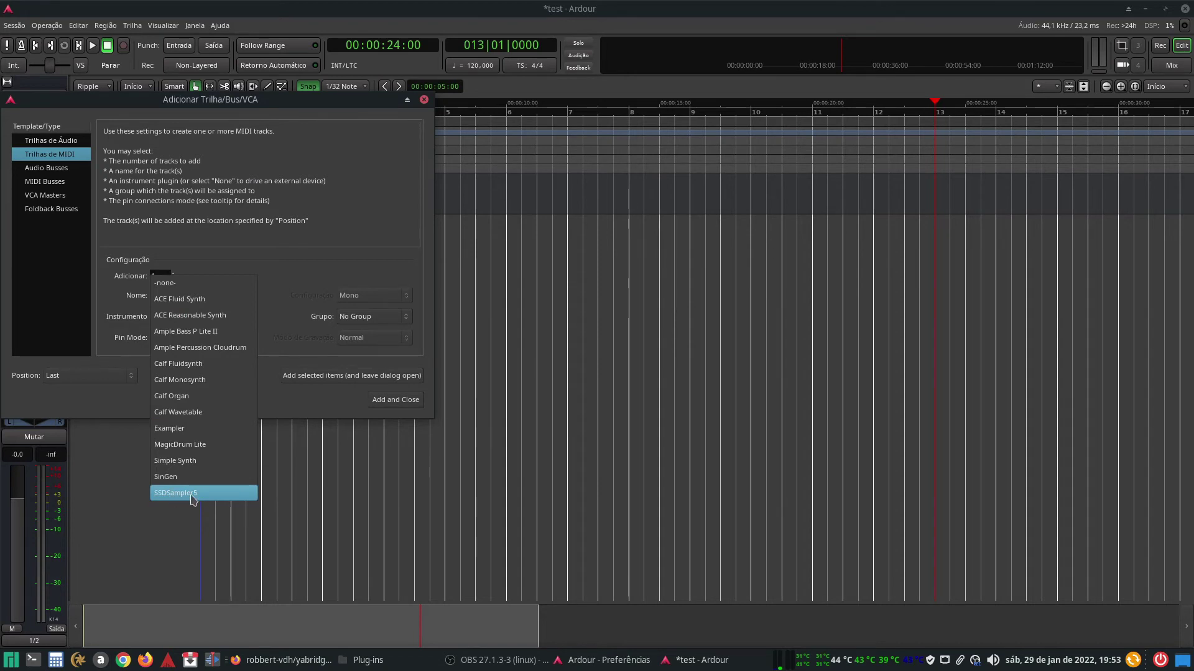
- Create a MIDI track with the SSDSampler5 instrument on Automatic outputs and open its SSD5 window
click(193, 495)
click(383, 401)
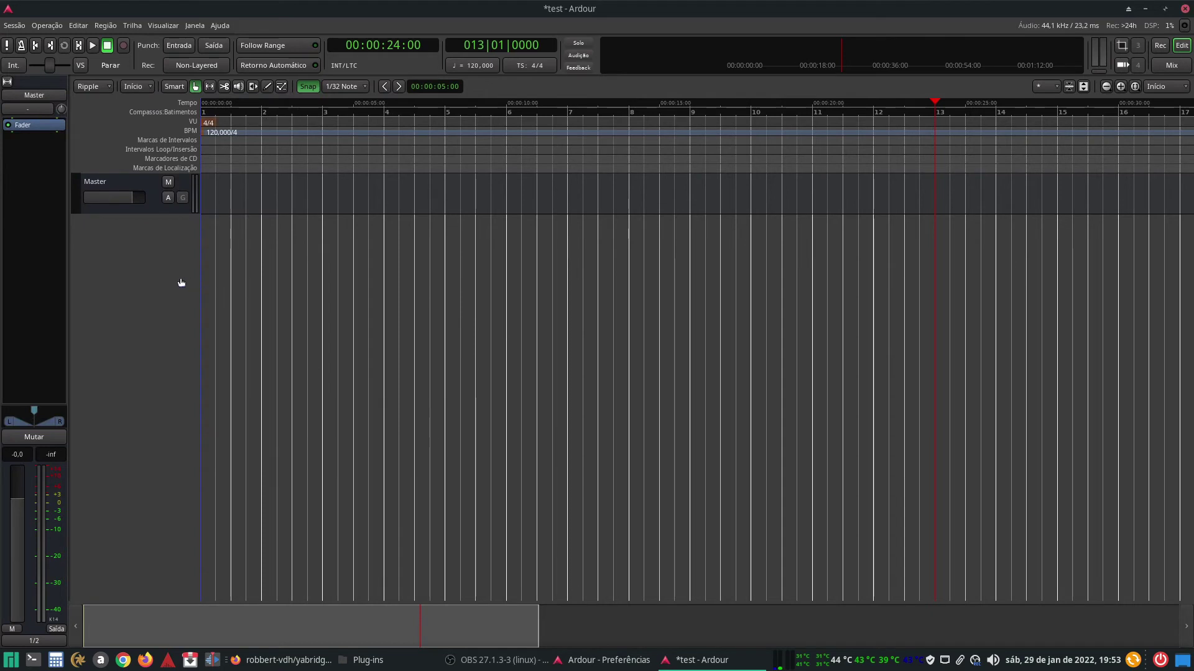
click(142, 282)
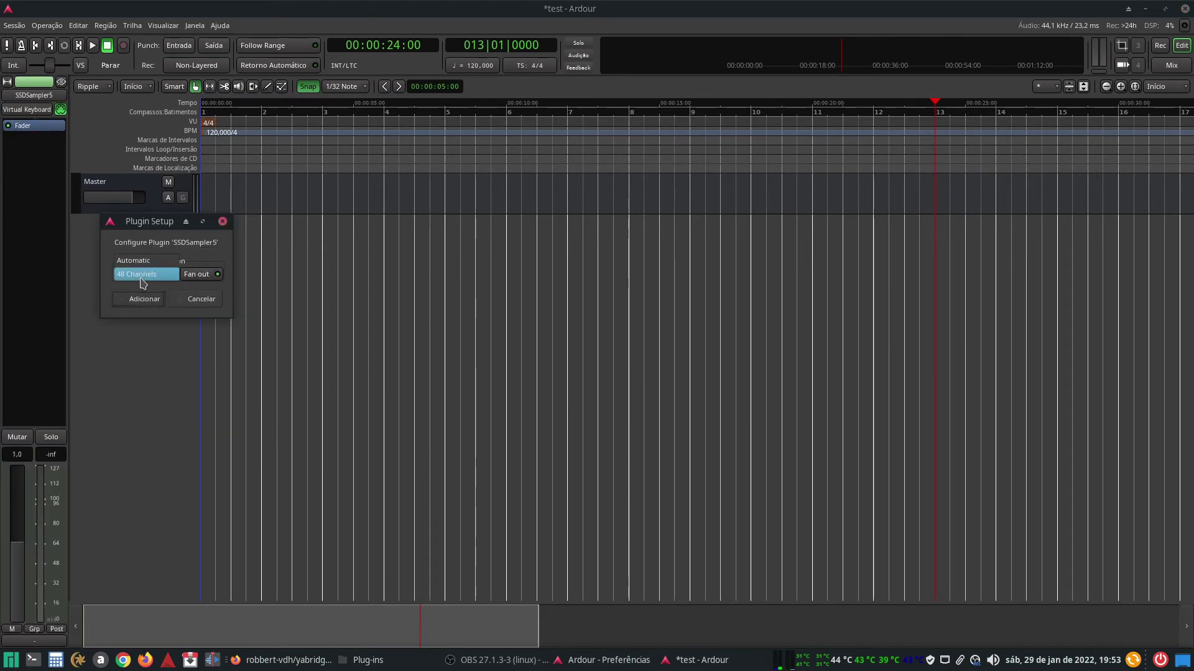
click(135, 260)
click(142, 300)
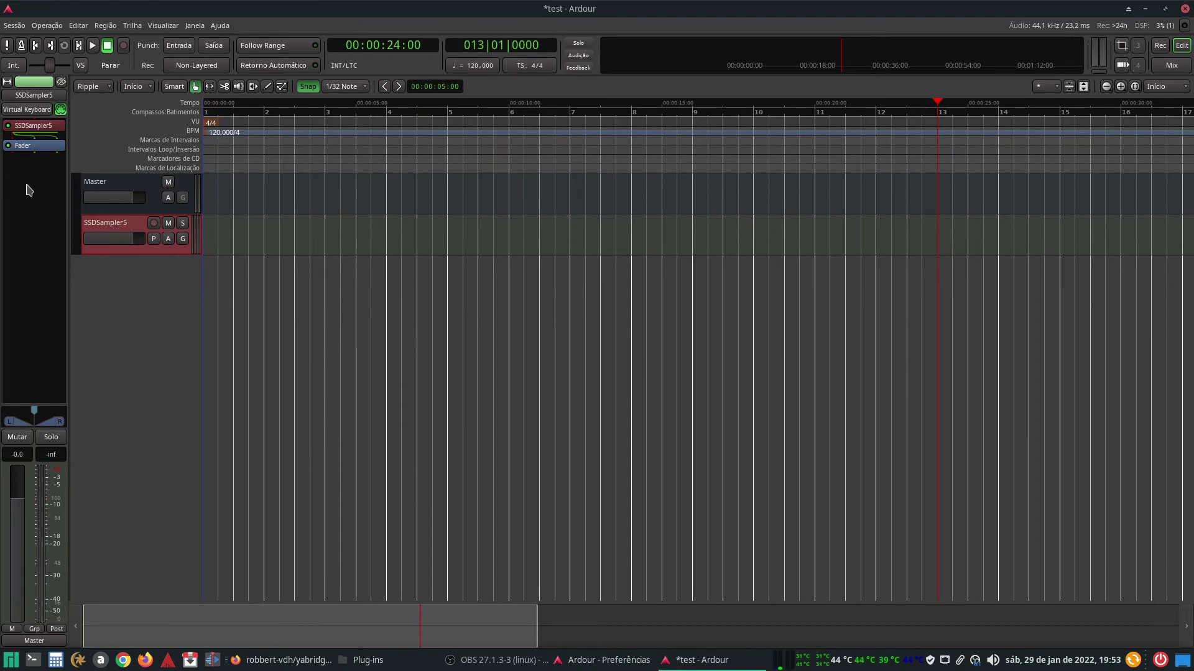
double_click(32, 131)
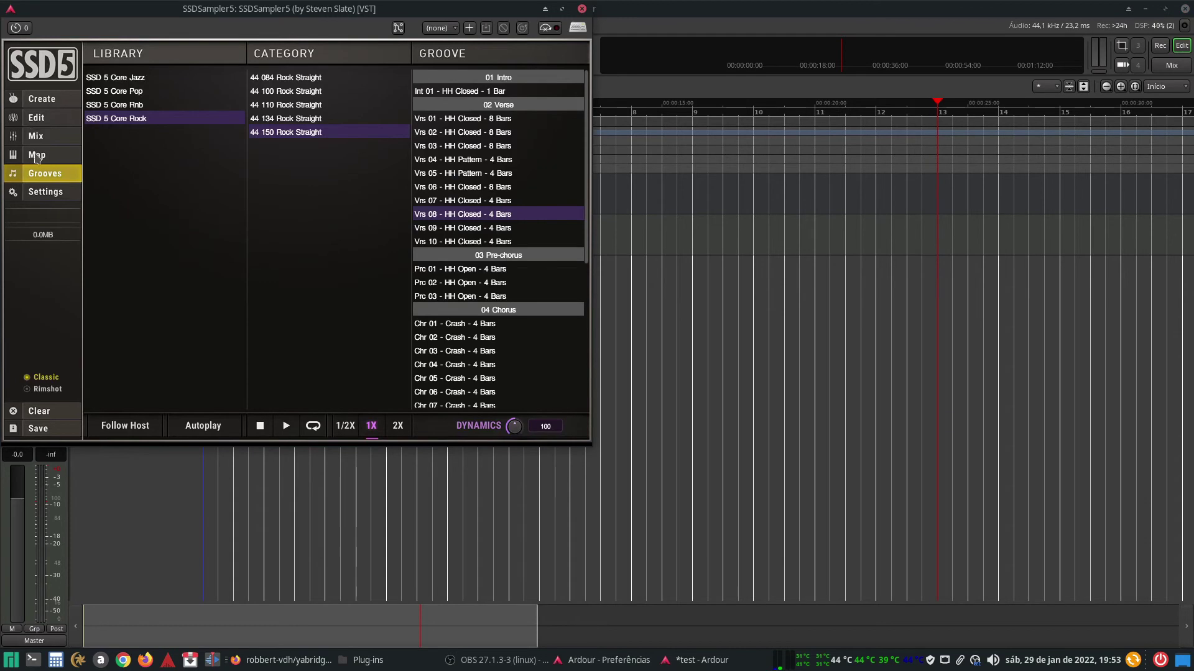
- Load the Deluxe 2 Free Hugo kit in SSD5 and audition a couple of its drums
click(38, 136)
click(47, 124)
click(46, 102)
click(48, 122)
click(74, 102)
click(452, 106)
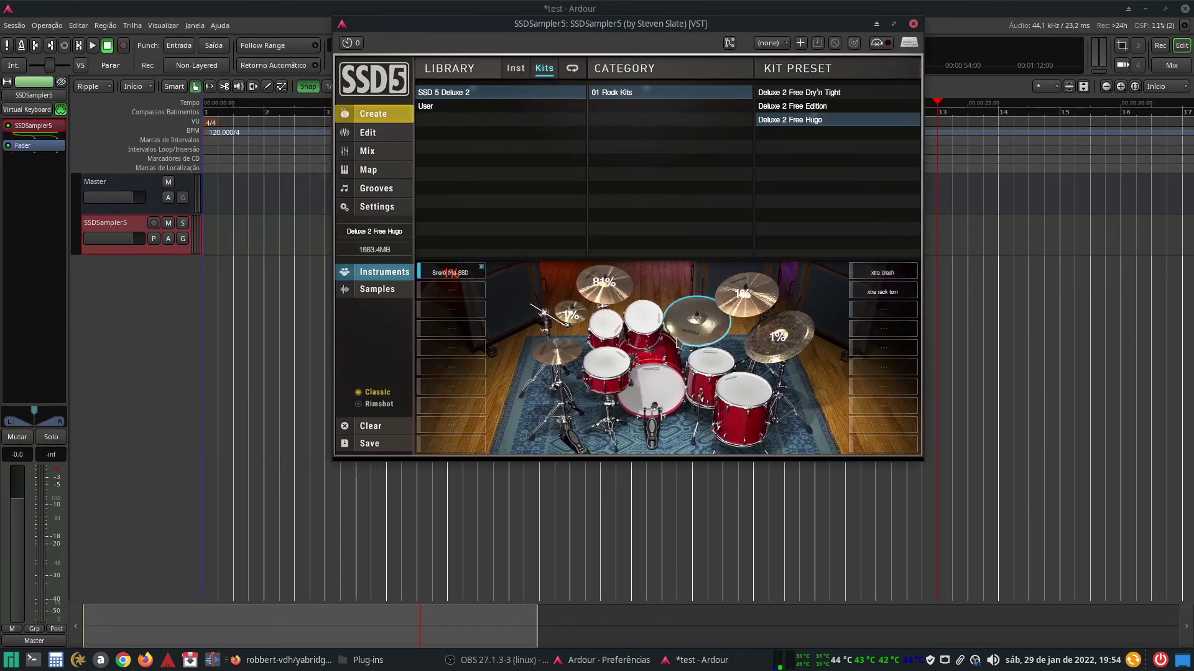
click(678, 341)
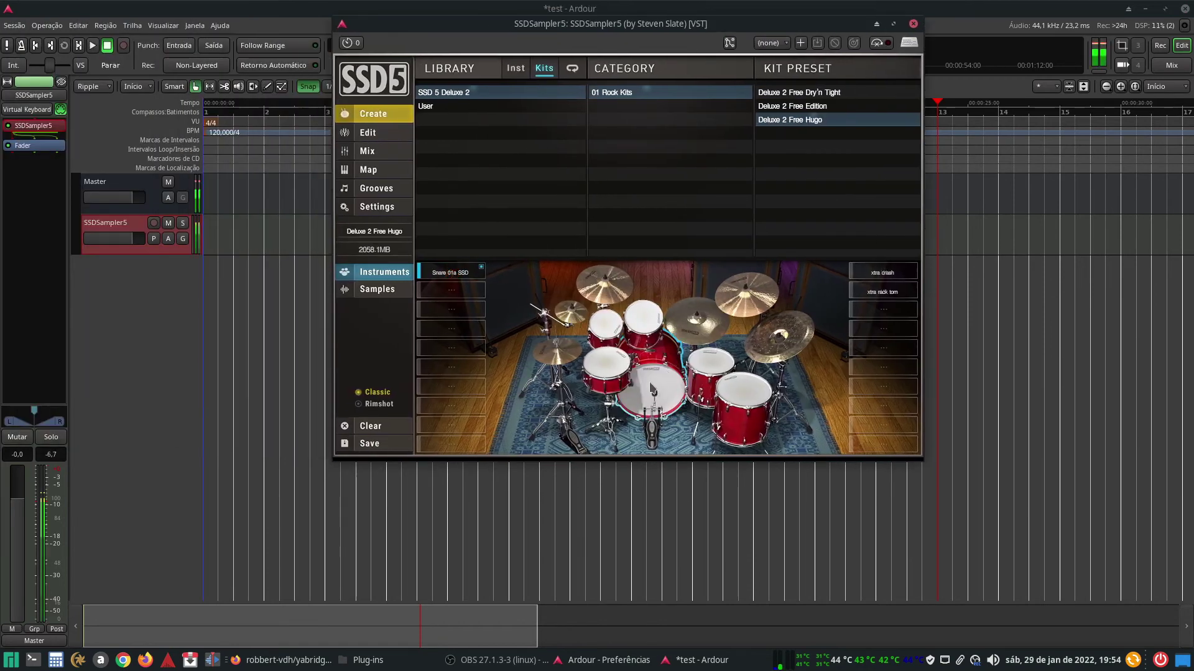
click(608, 367)
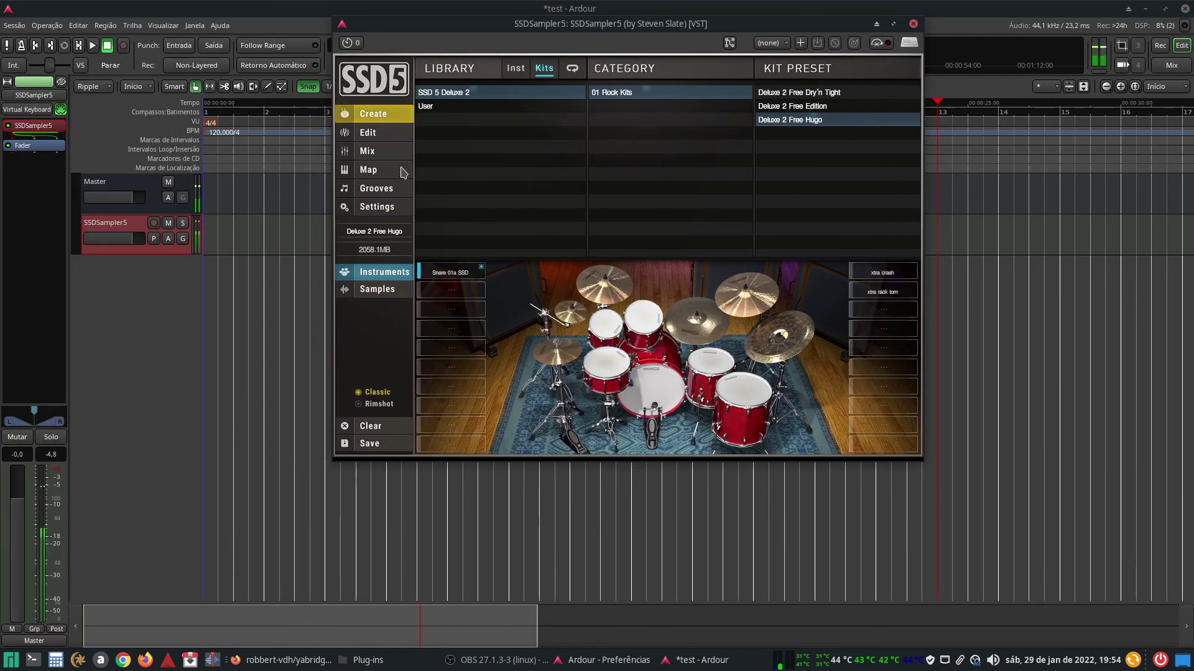
- Play the groove 'Vrs 08 - HH Closed - 4 Bars' on loop, then close the sampler window
click(388, 191)
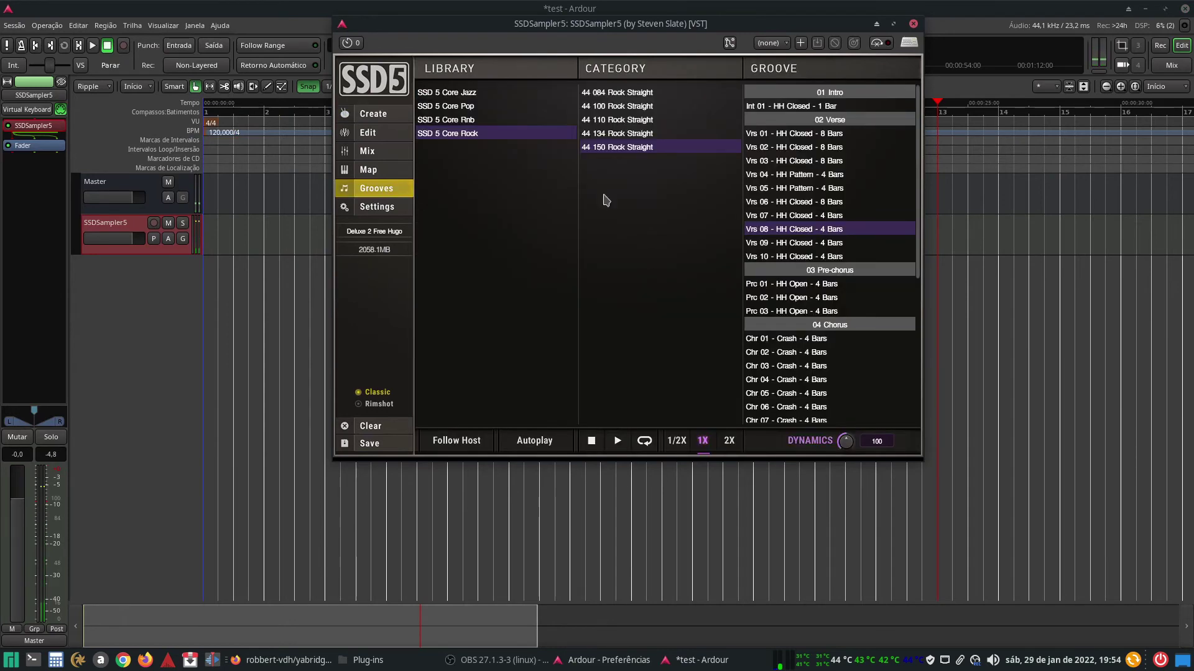
click(644, 150)
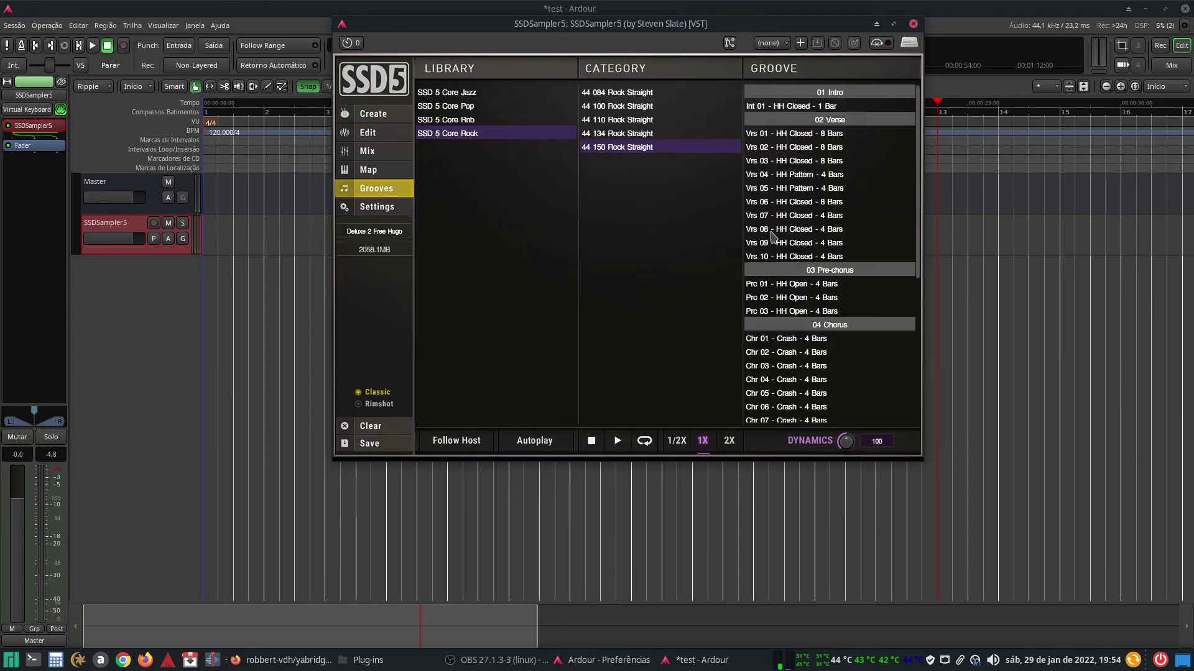
click(785, 230)
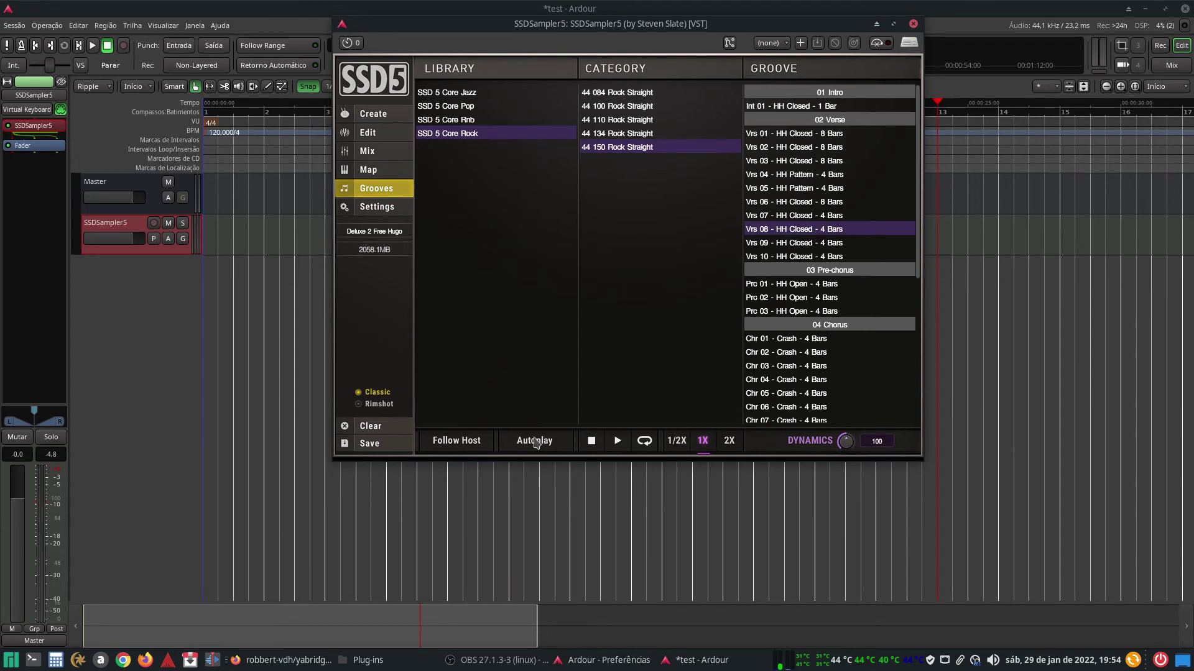
click(614, 440)
click(644, 445)
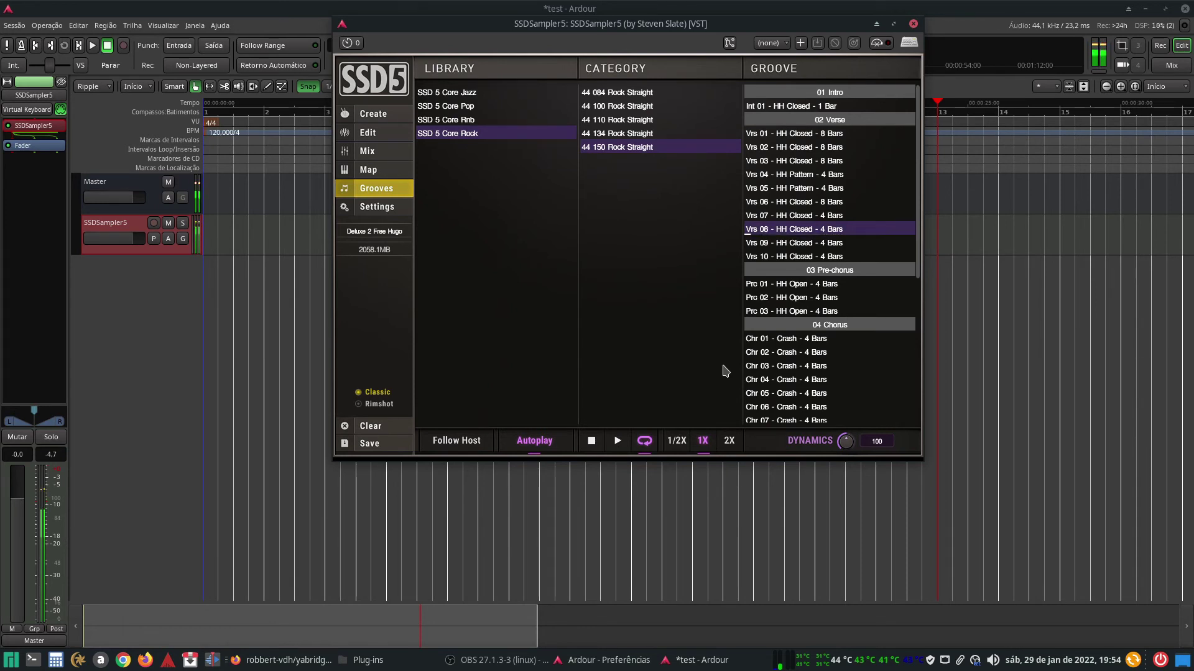
click(914, 25)
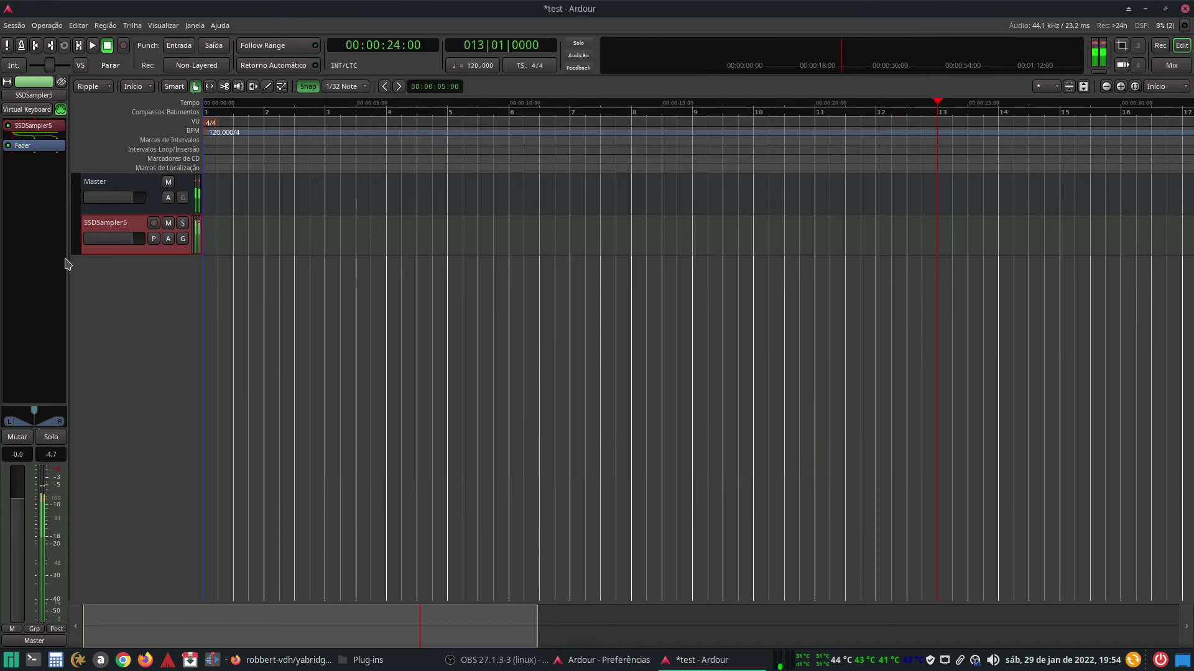
- Insert the Rare equalizer on the SSDSampler5 track through a 'rar' plugin search
right_click(35, 188)
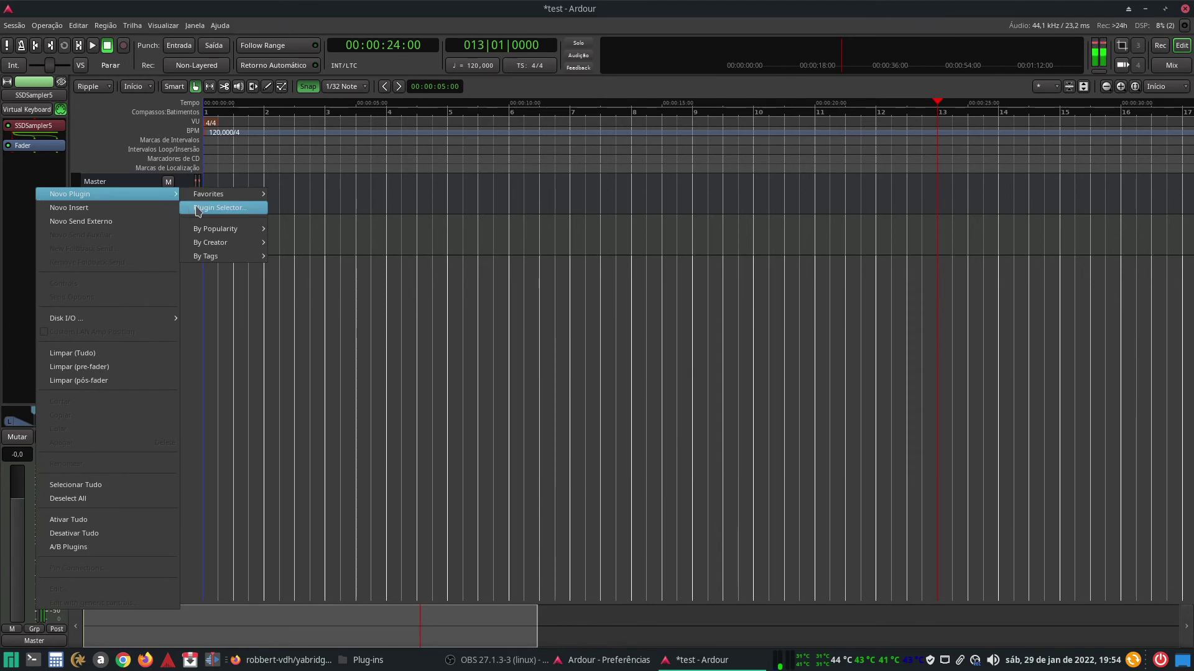
click(219, 207)
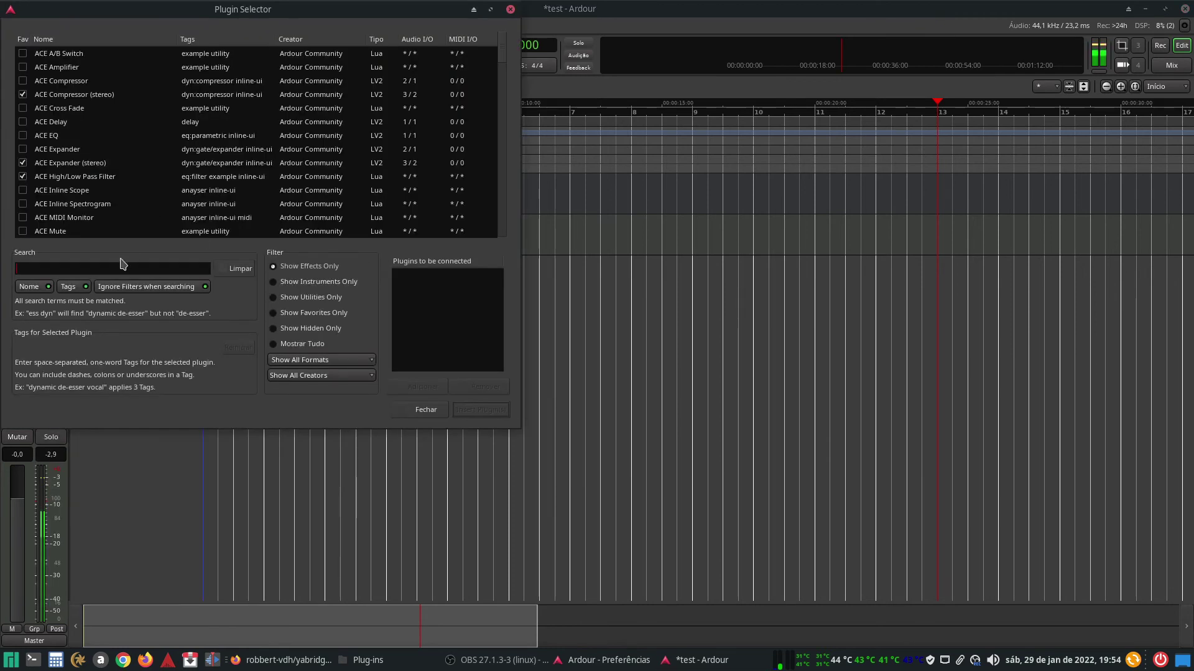
text(rare)
click(62, 54)
double_click(64, 53)
click(482, 409)
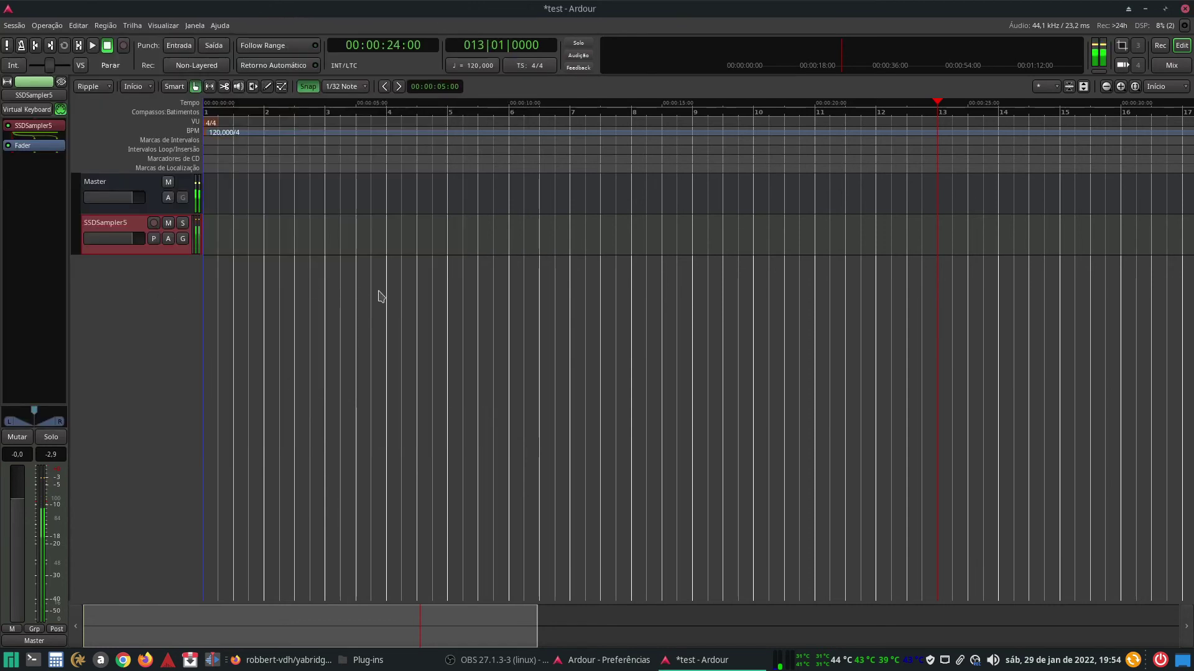
- Turn on Rare's oversampling and place Rare before the fader
drag(349, 201, 519, 186)
click(305, 271)
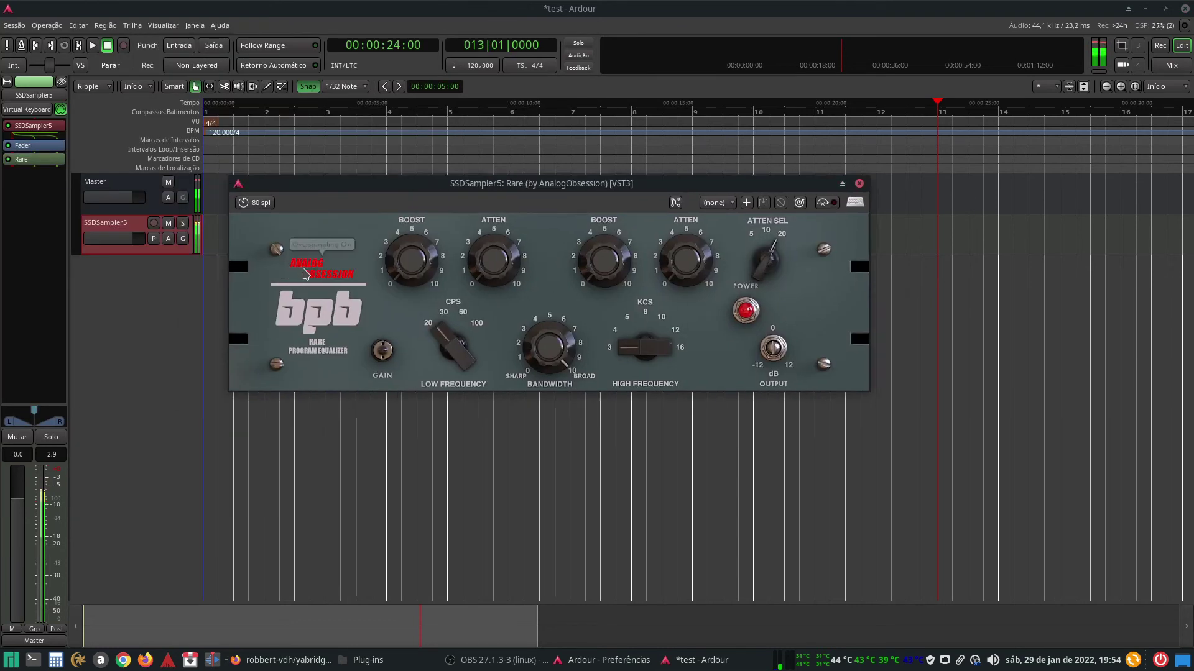
drag(48, 169, 37, 142)
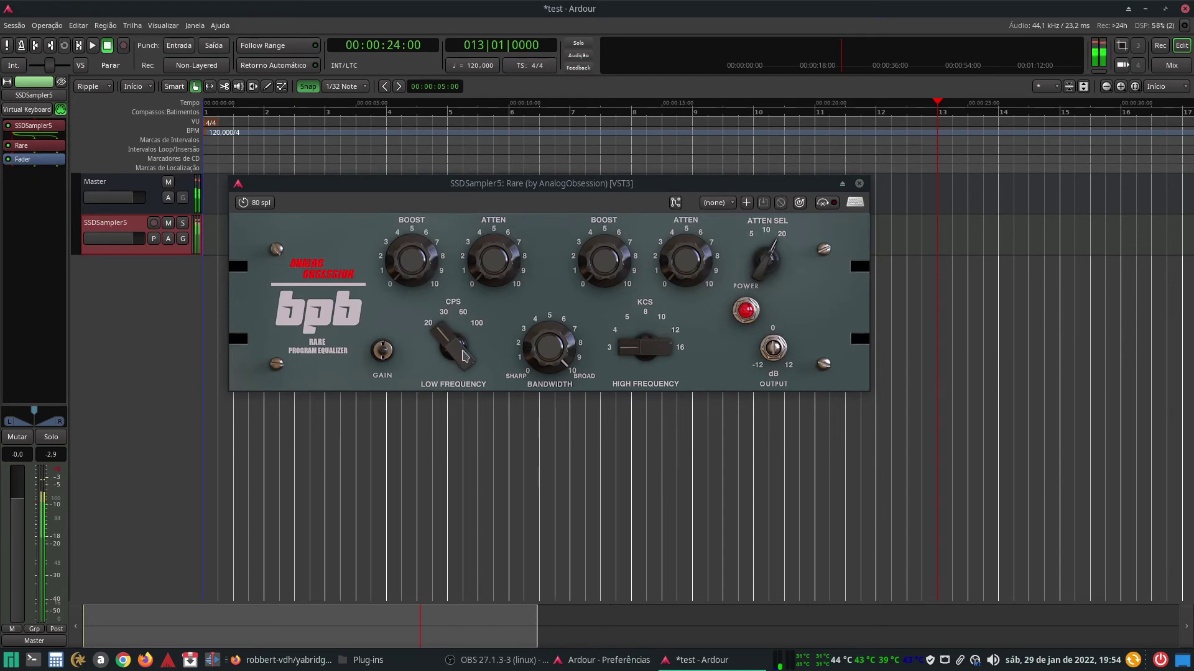
- Raise Rare's low-frequency boost and set its low frequency to 60 Hz
drag(463, 356, 459, 326)
drag(395, 269, 381, 188)
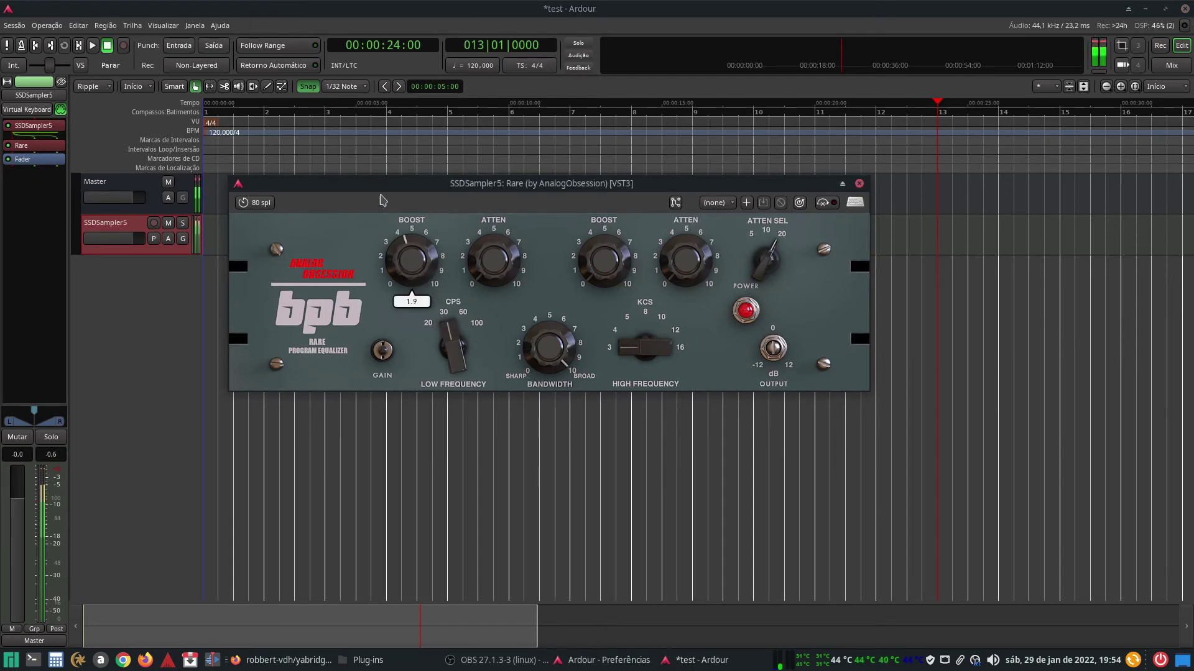
mouse_move(453, 347)
drag(463, 336, 469, 305)
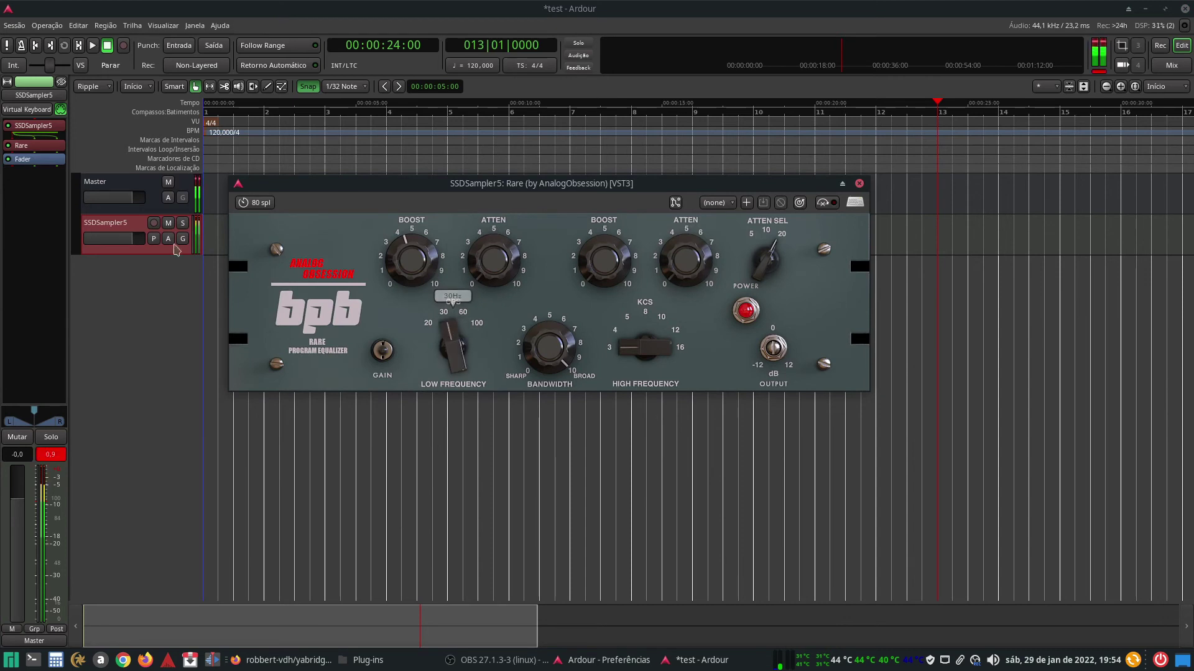
- Insert the x42-dpl Stereo limiter (search 'lim') after Rare, before the fader, and open it
right_click(32, 194)
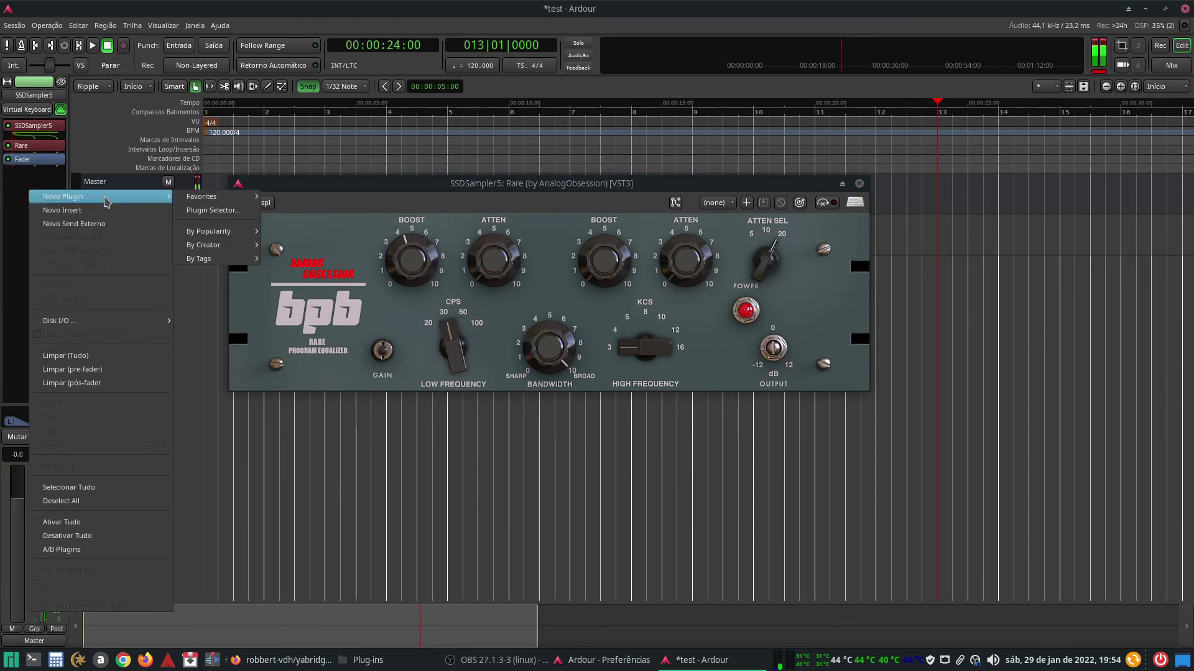
click(212, 210)
text(limi)
double_click(145, 118)
click(480, 416)
drag(34, 173, 31, 163)
double_click(31, 162)
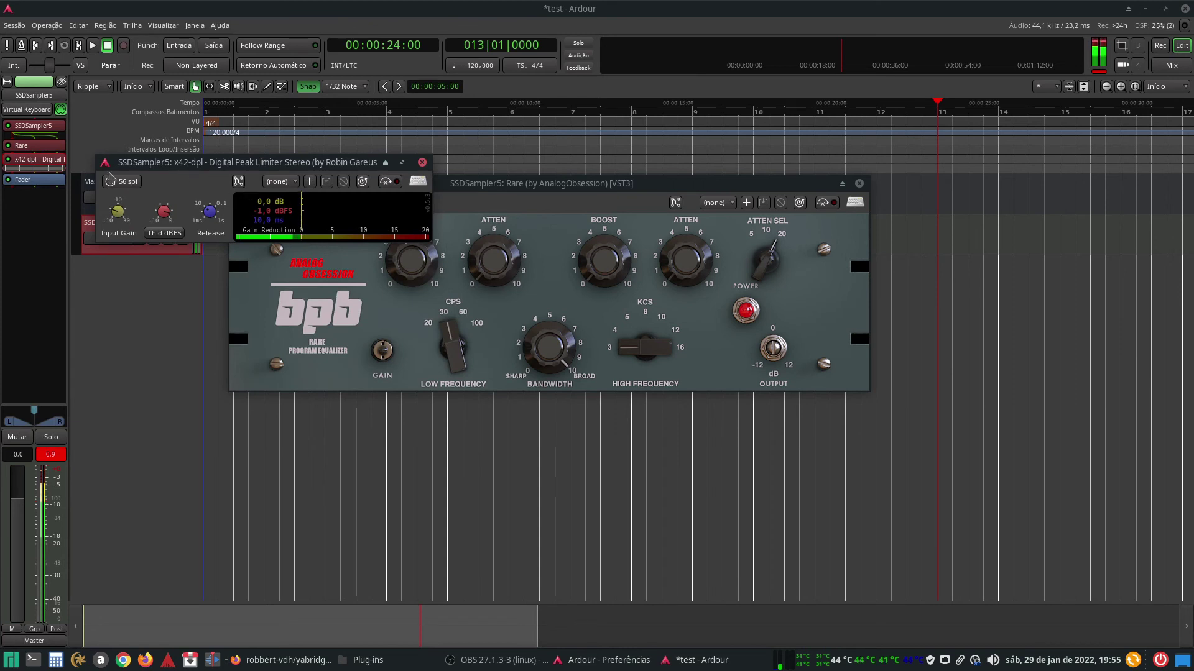
- Set Rare to 20 Hz low and 8 kHz high with about 5.7 boost, then reopen SSDSampler5
click(422, 163)
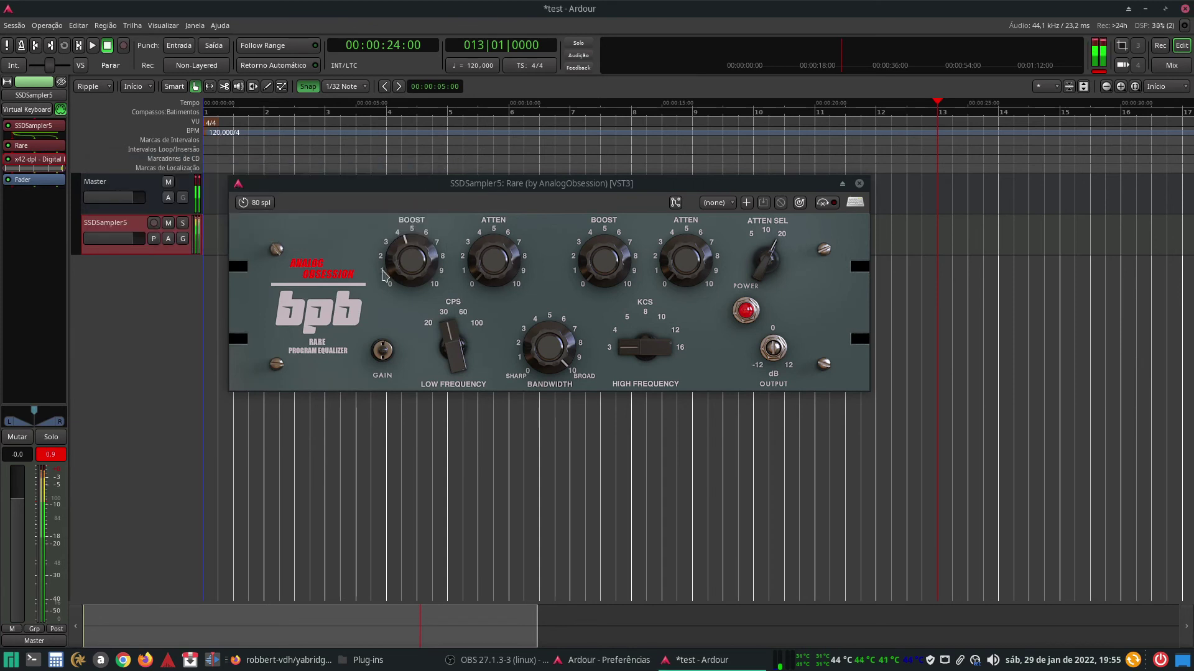
drag(451, 340, 442, 318)
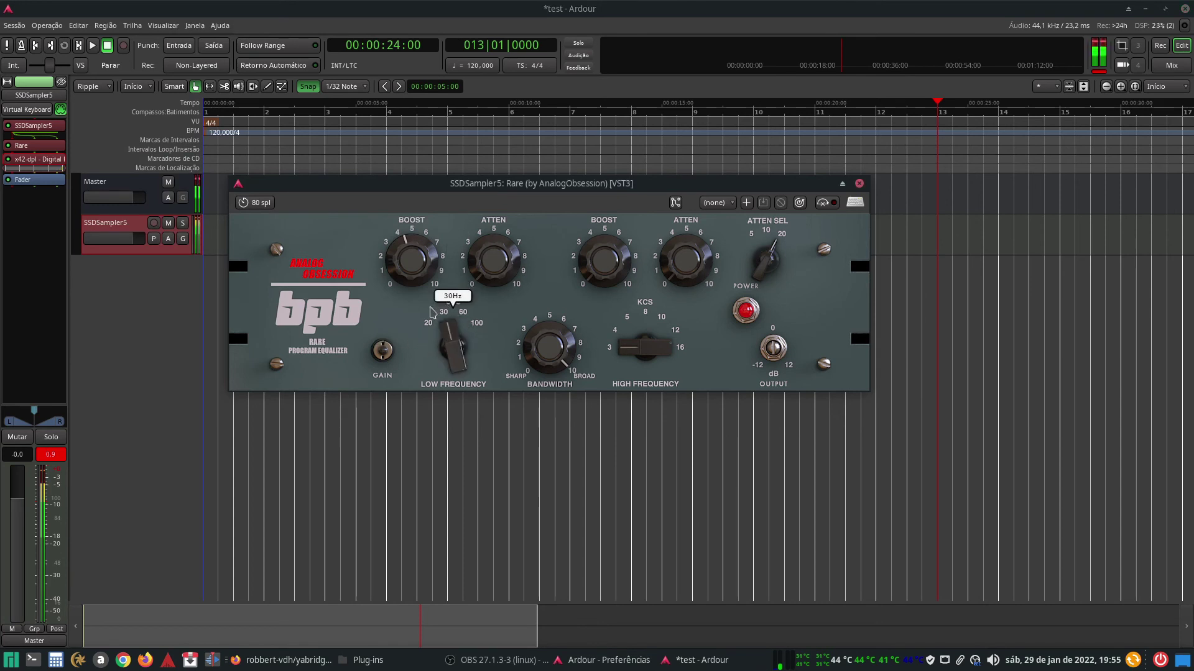
mouse_move(633, 349)
mouse_down()
mouse_move(646, 311)
mouse_move(648, 363)
mouse_move(645, 330)
mouse_up()
drag(594, 249, 593, 238)
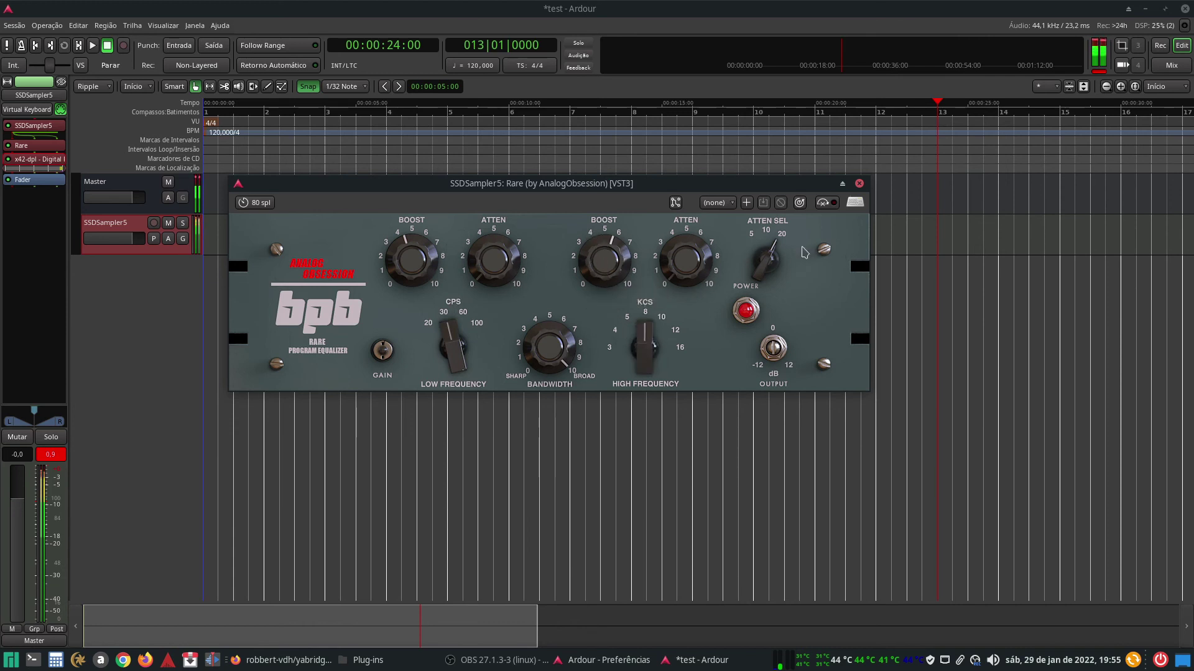
double_click(33, 125)
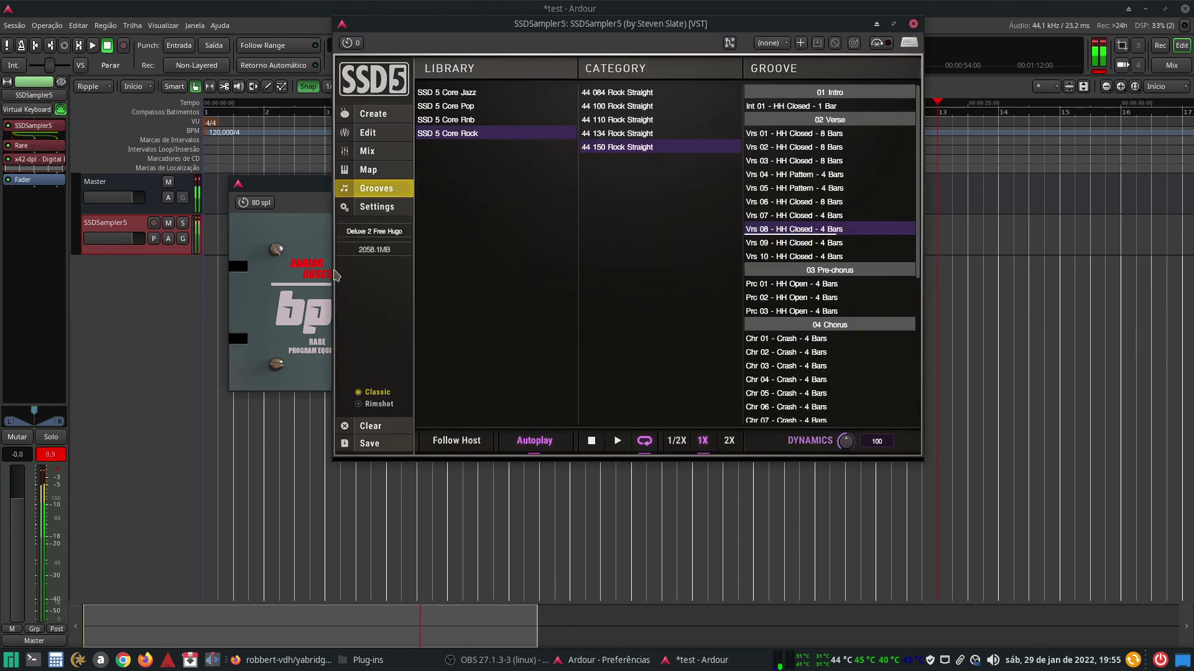
- Show the Deluxe 2 Free Hugo kit page in SSD5 and move the Rare window above it
click(384, 114)
drag(326, 201, 239, 479)
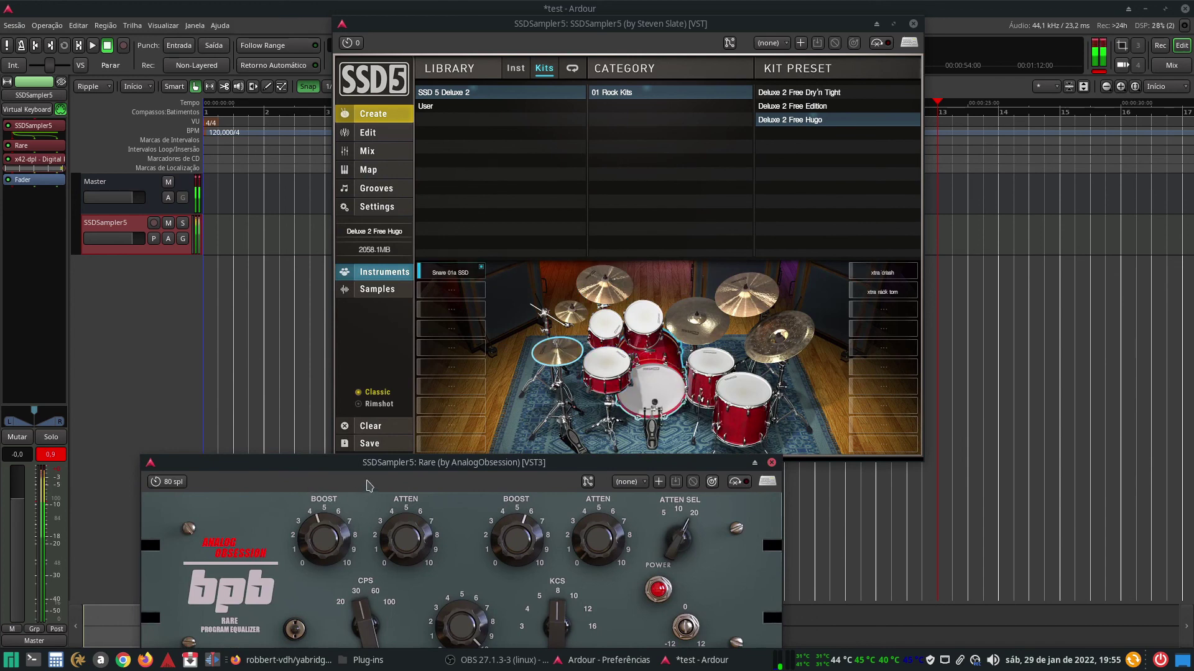
drag(375, 462, 402, 45)
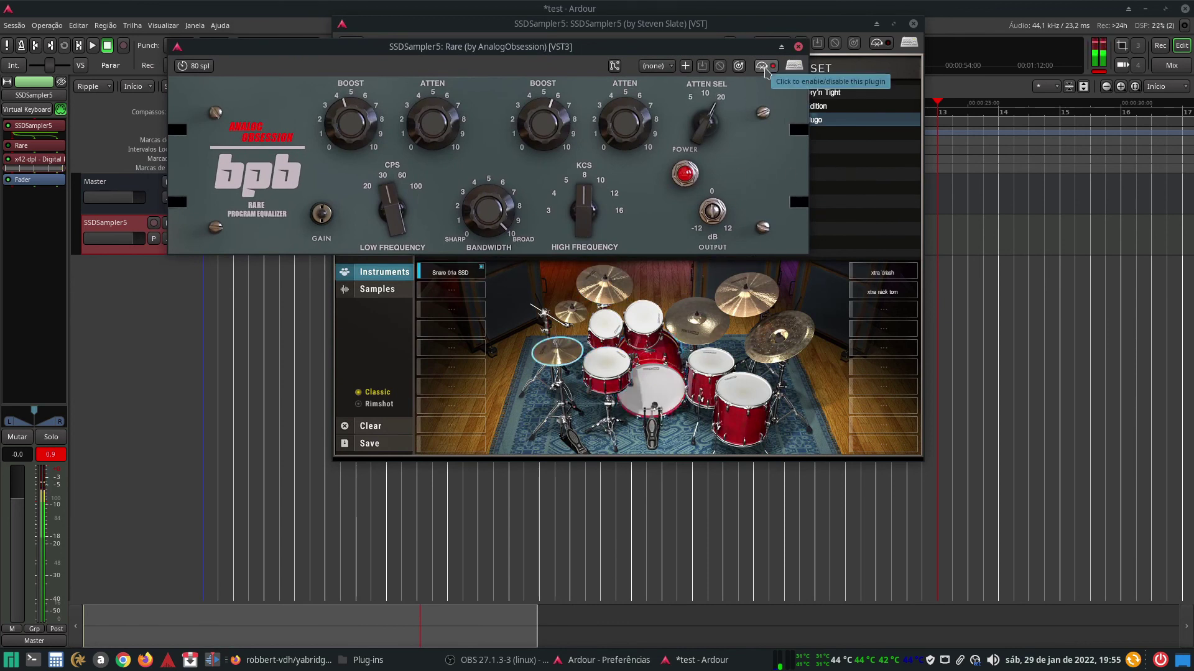
- Insert the BUSTERse compressor via a 'bust' search and place it between Rare and x42-dpl
right_click(58, 241)
mouse_move(63, 247)
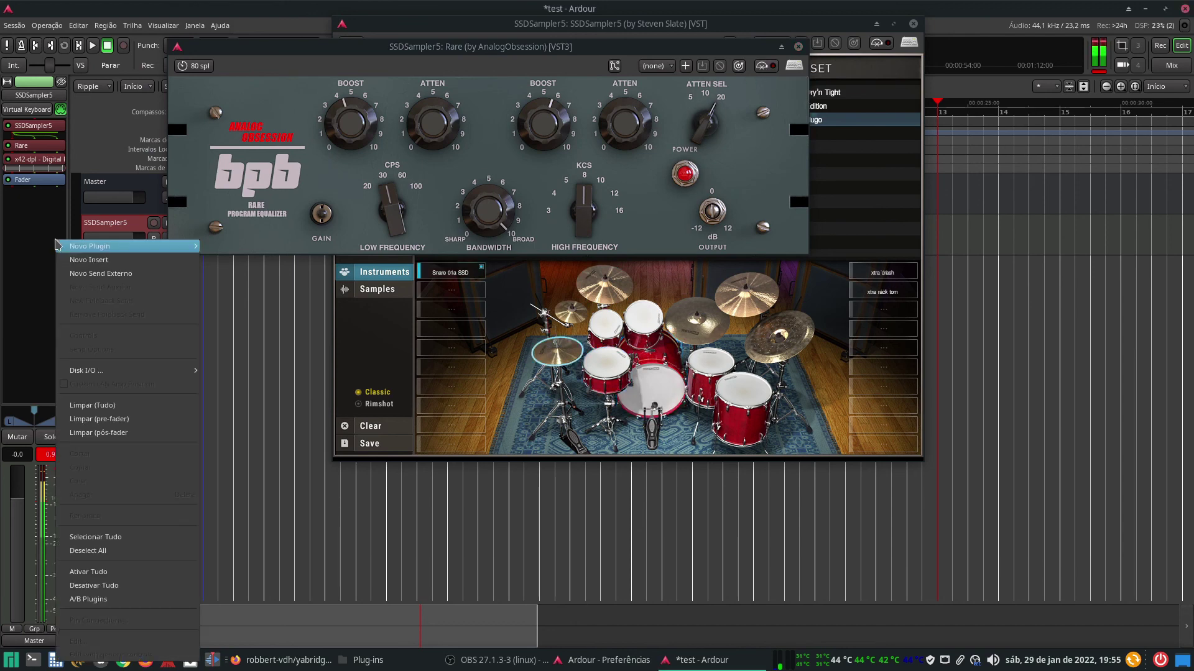
click(239, 259)
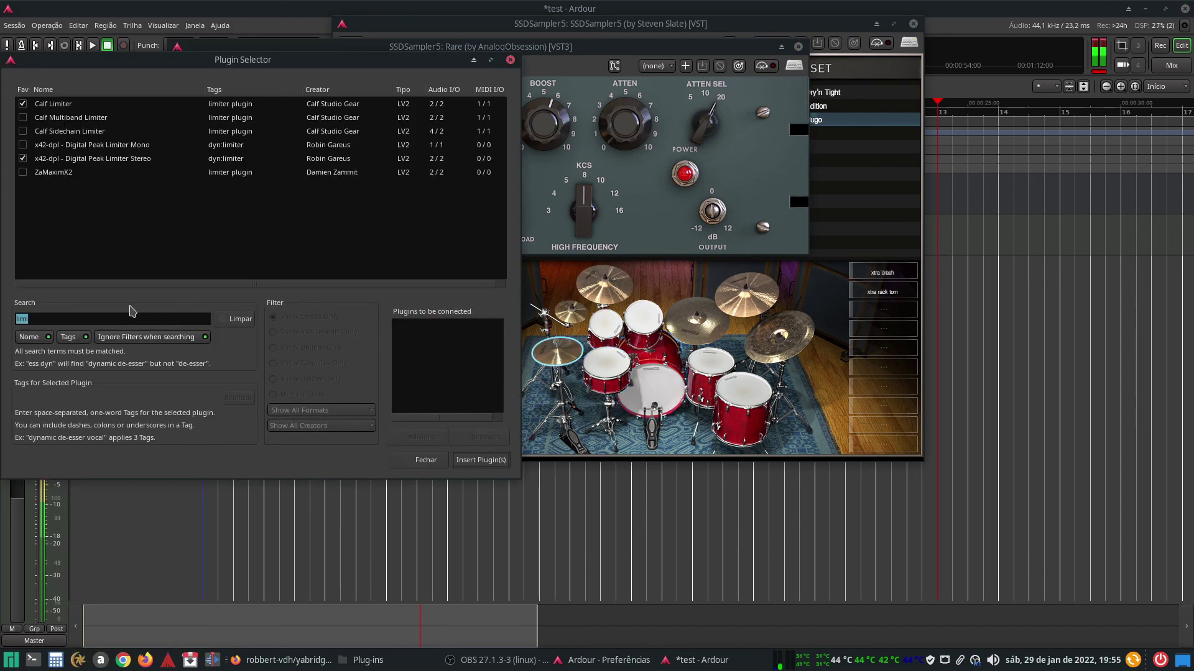
text(buste)
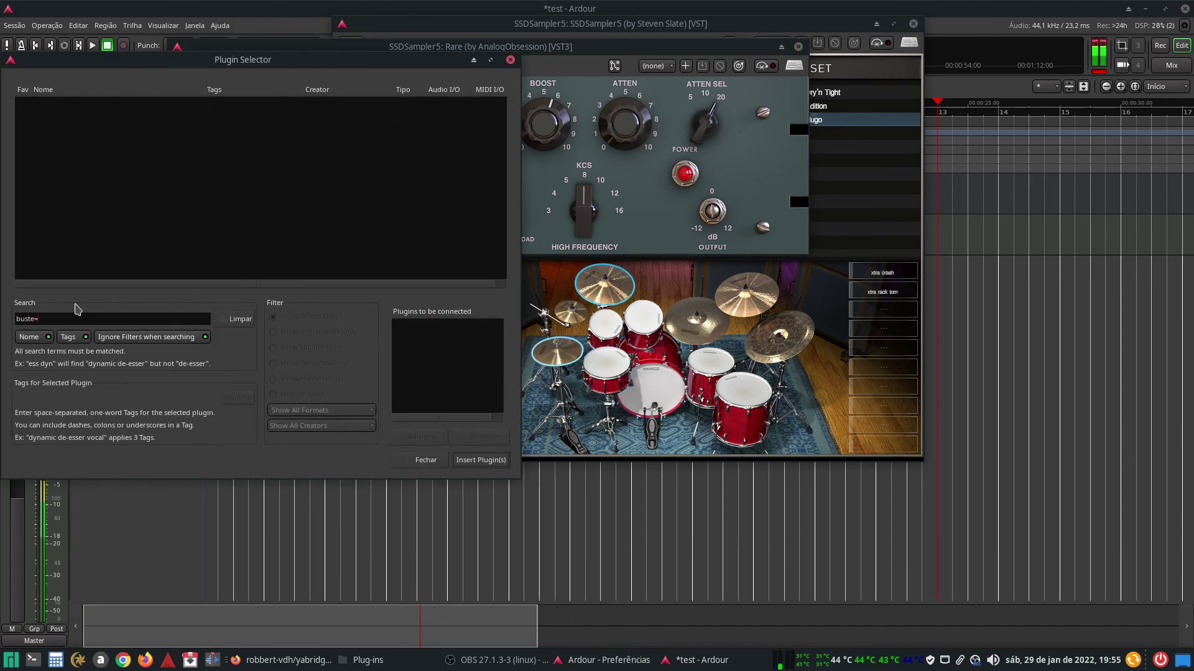
key(BackSpace)
click(158, 104)
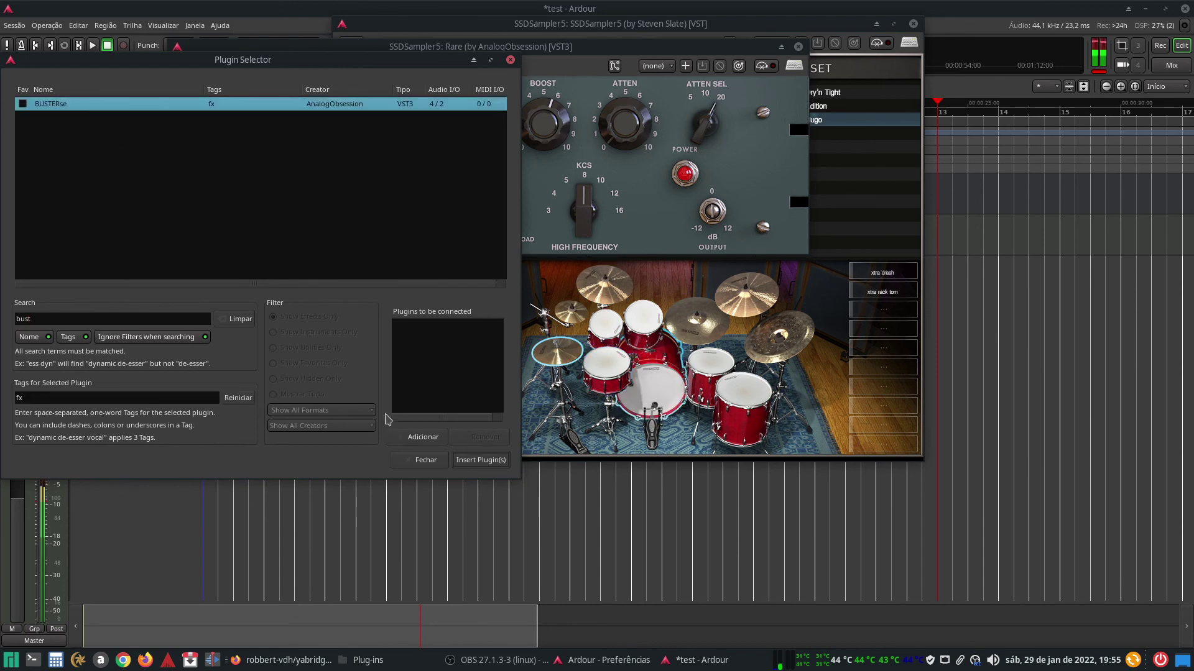
double_click(138, 104)
click(481, 461)
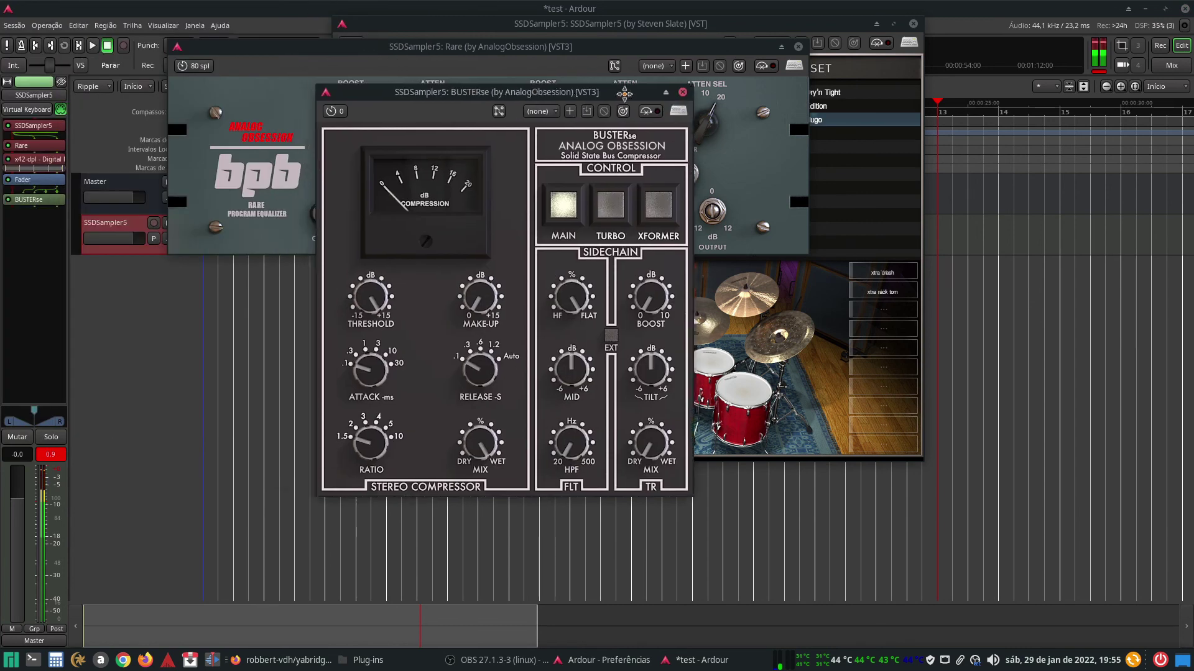
drag(31, 200, 31, 155)
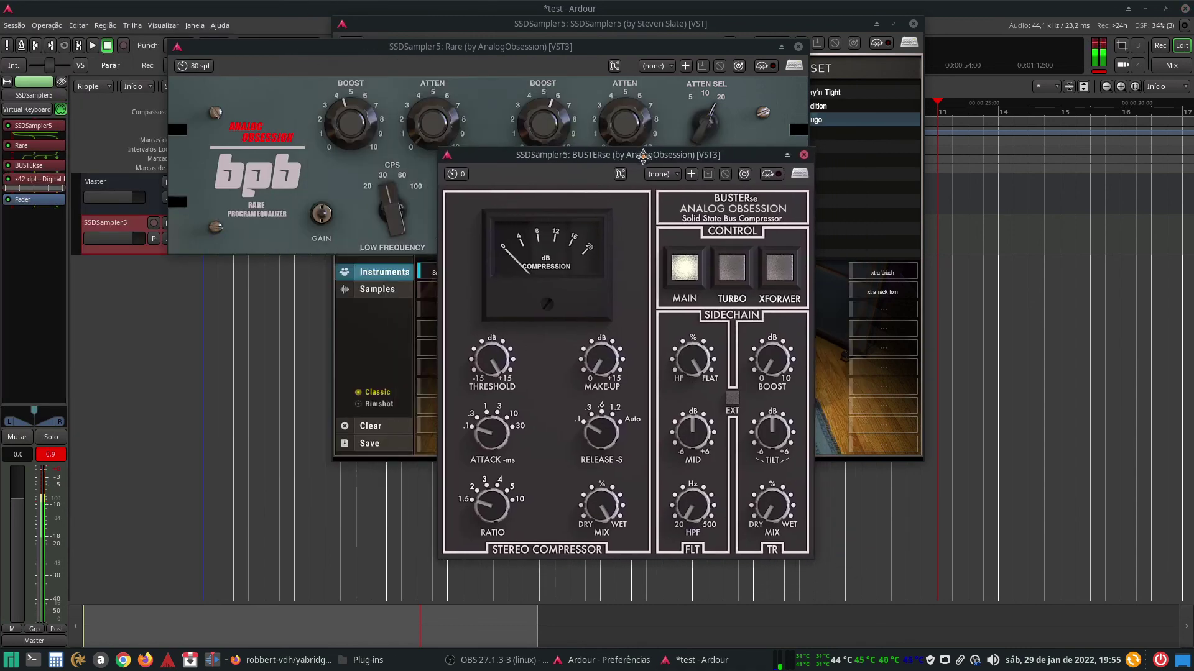